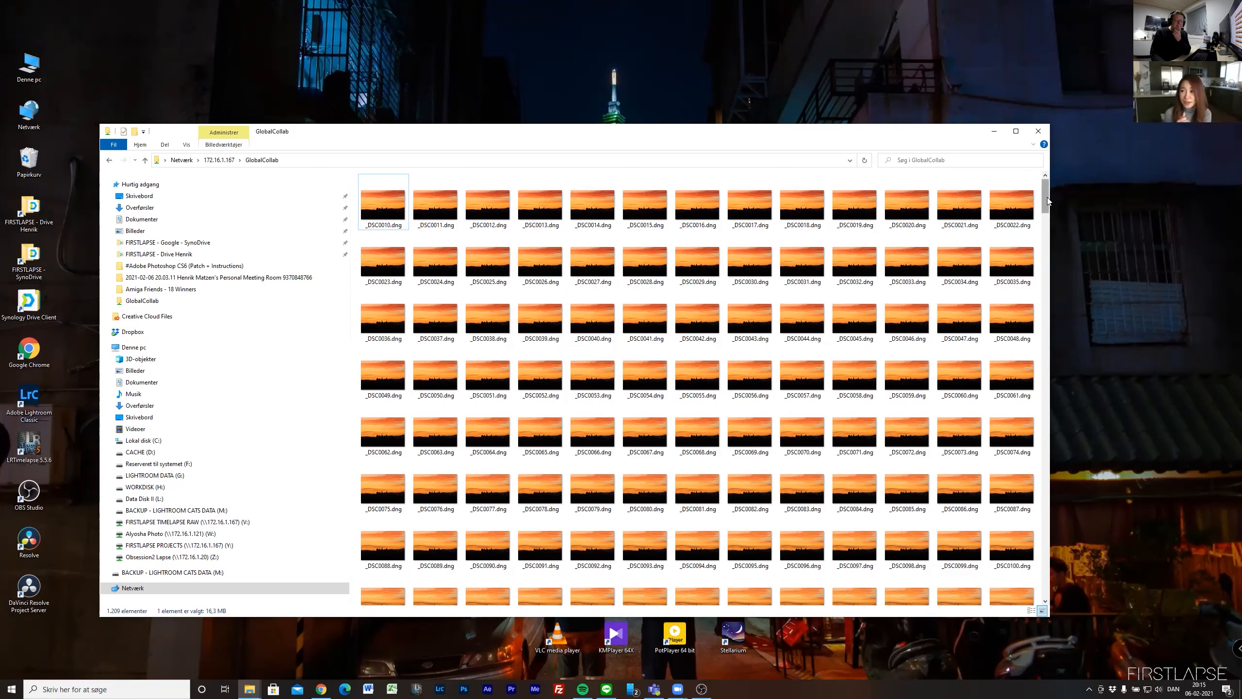
- Look through the DNG files of the sunrise sequence in the GlobalCollab and Los Angeles network folders
left_click_drag(1045, 202, 1048, 226)
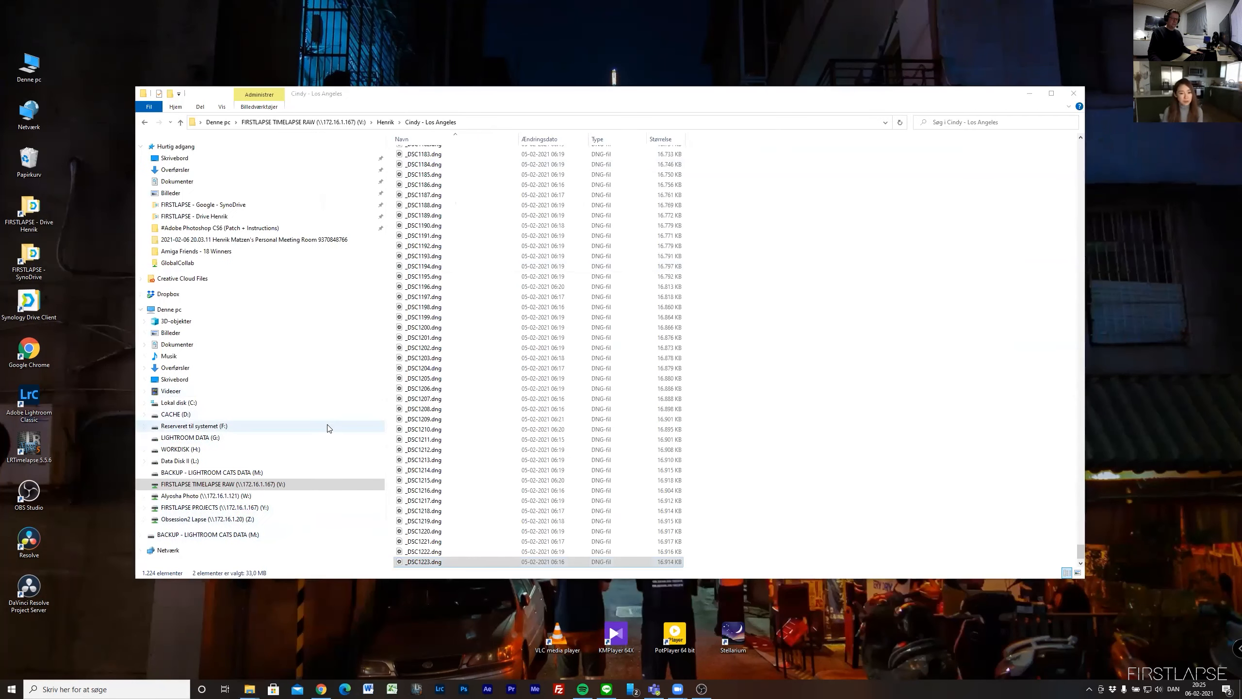
left_click(826, 420)
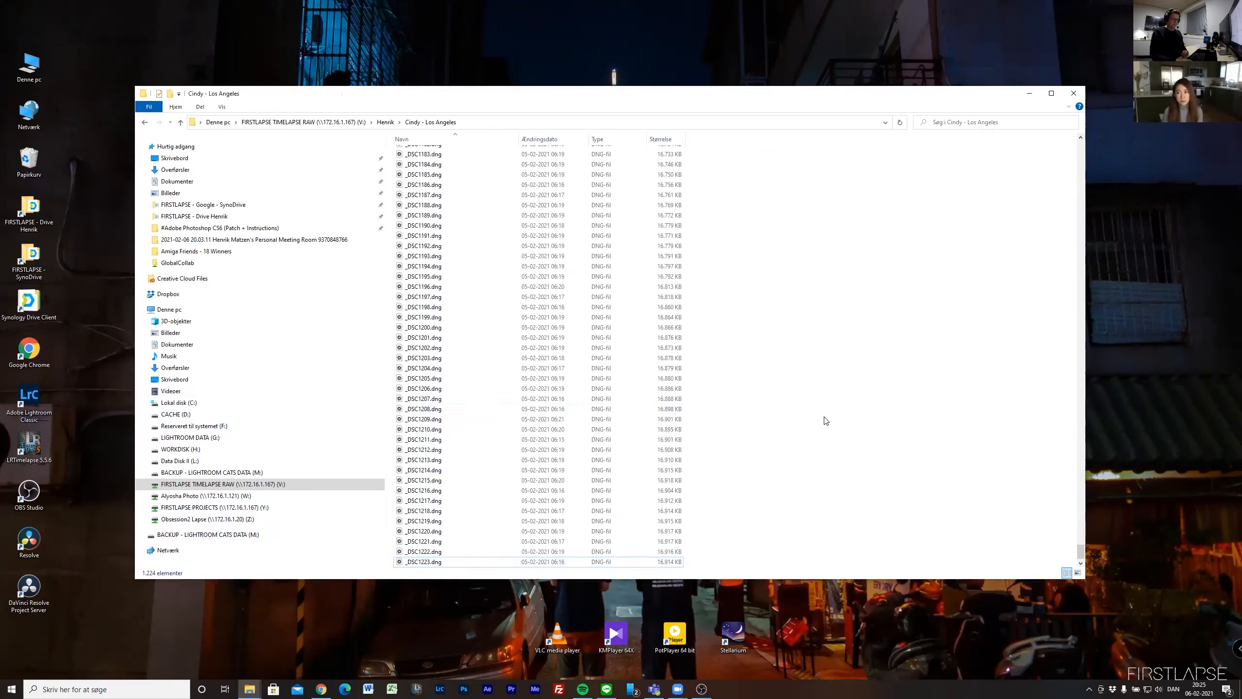
key("Home")
- Switch to LRTimelapse and select the first frame, _DSC0001.dng, of the Los Angeles sequence
left_click(416, 688)
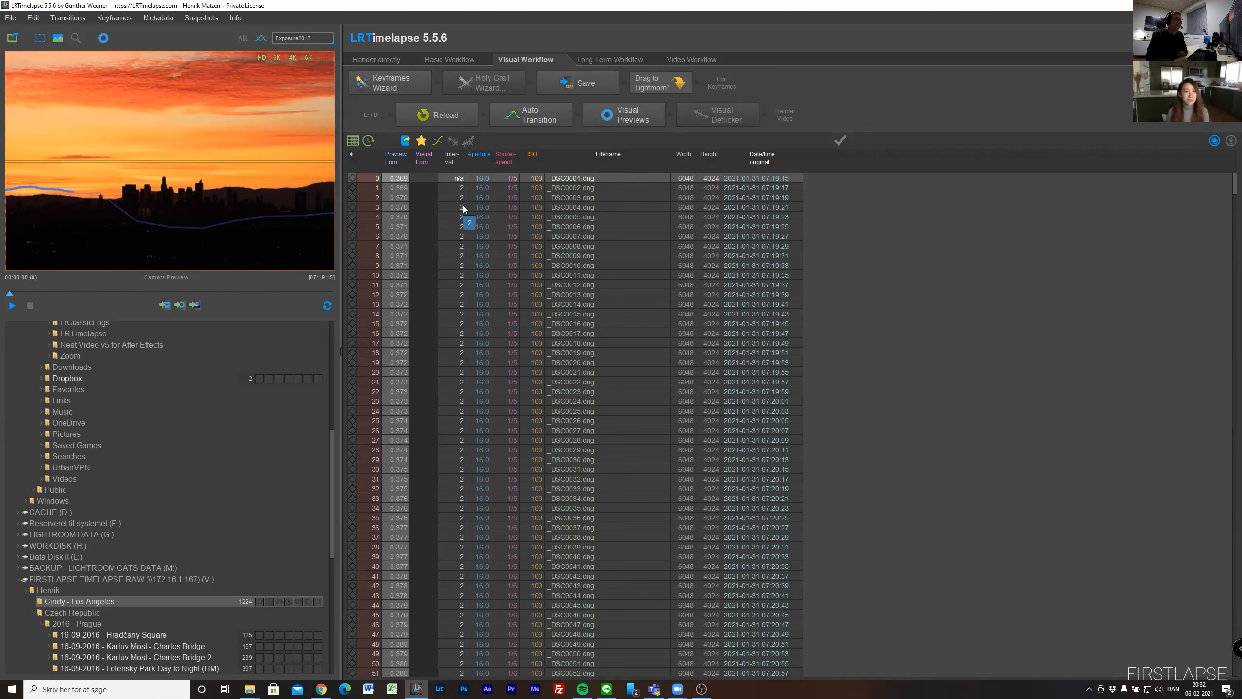
key("Down")
key("Up")
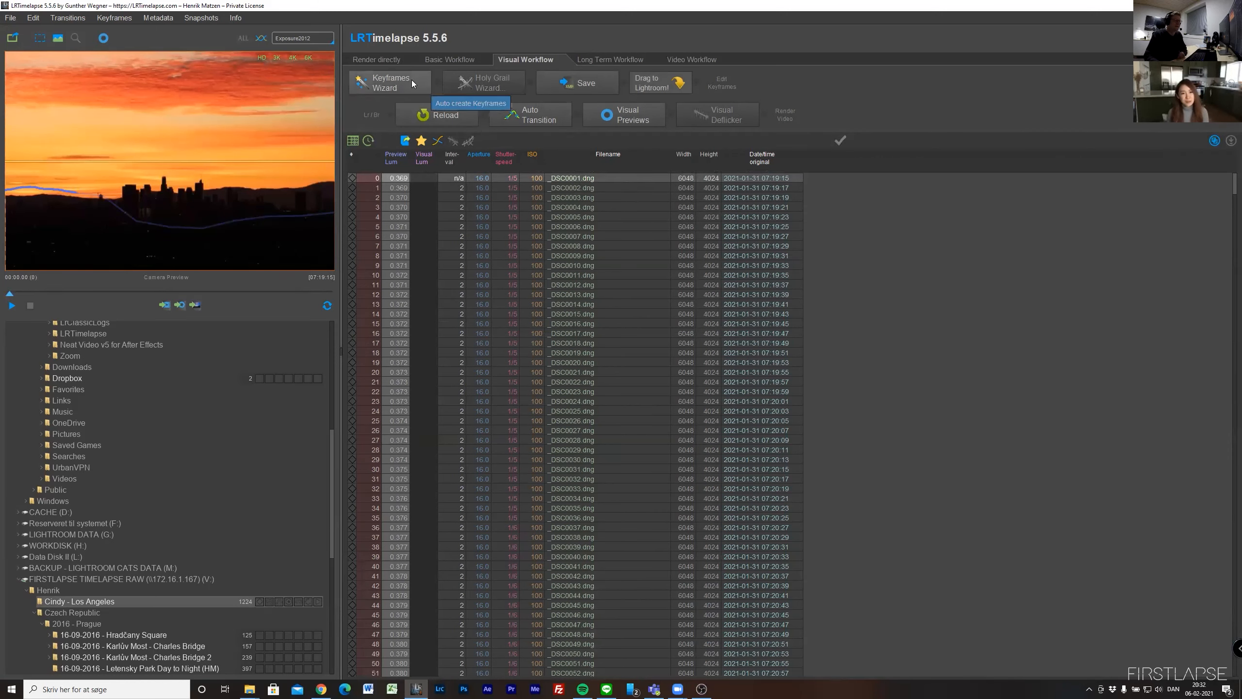
- Create 4 keyframes with the Keyframes Wizard, choosing Camera Automatic (A, P or S) as the shooting mode, and save the sequence metadata
left_click(387, 89)
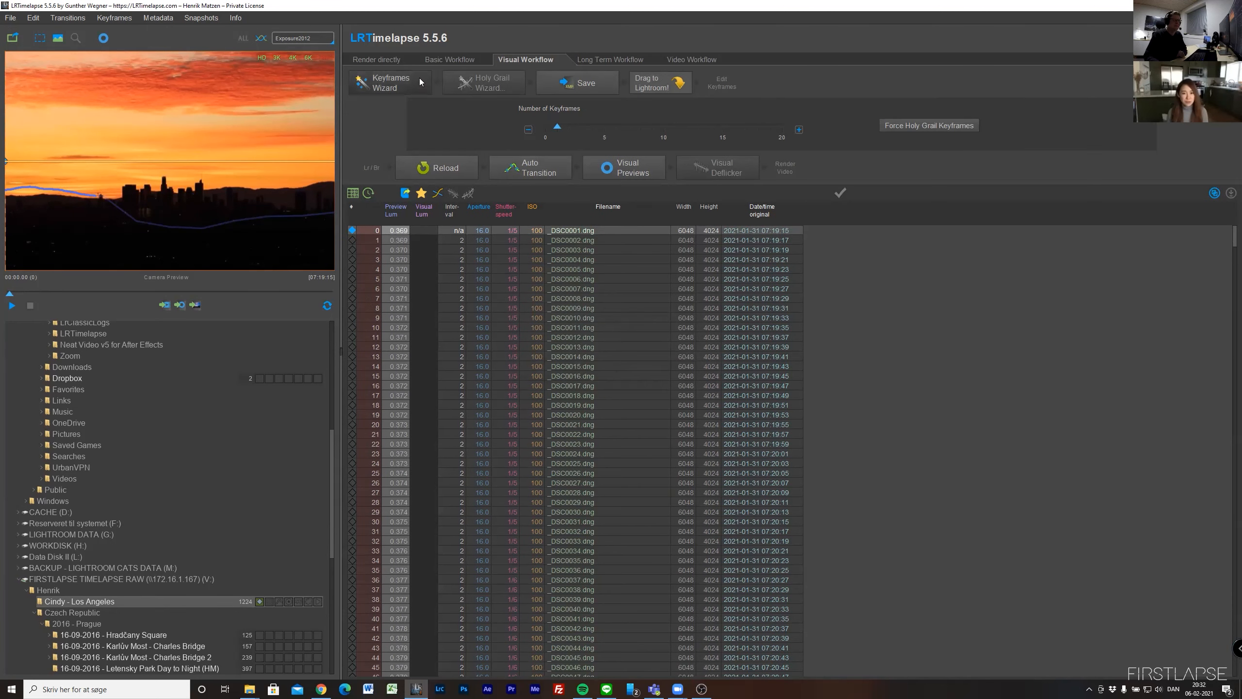
left_click(406, 83)
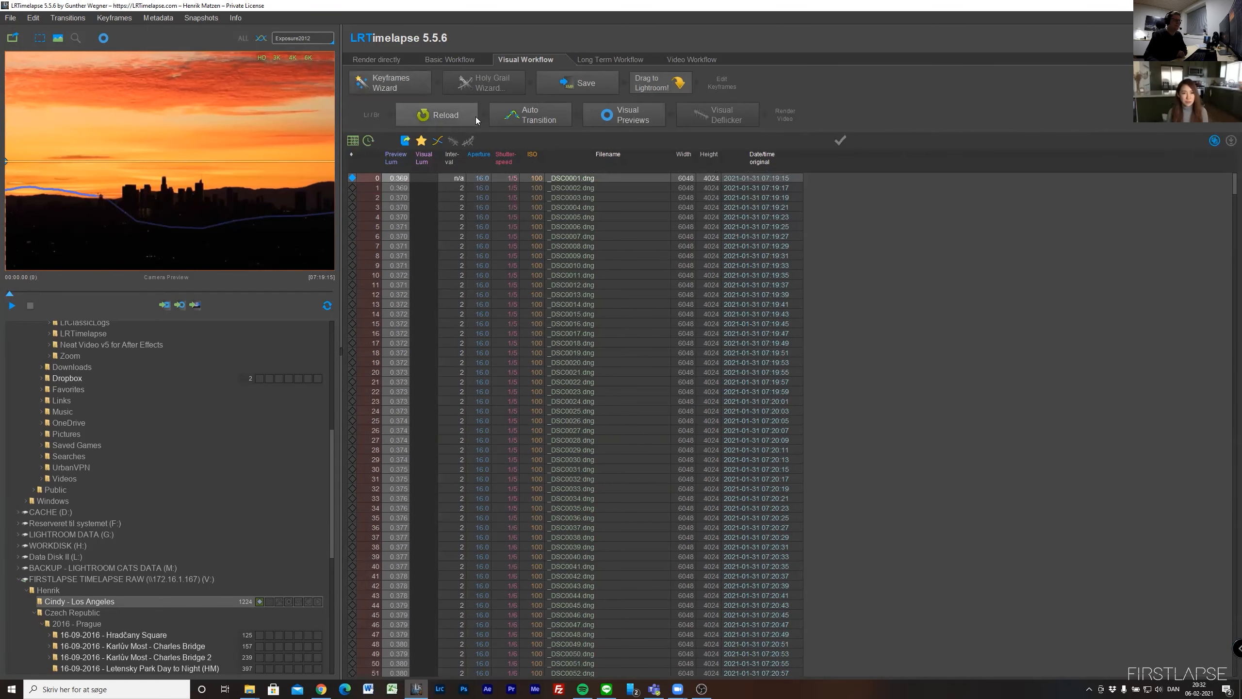
left_click(401, 79)
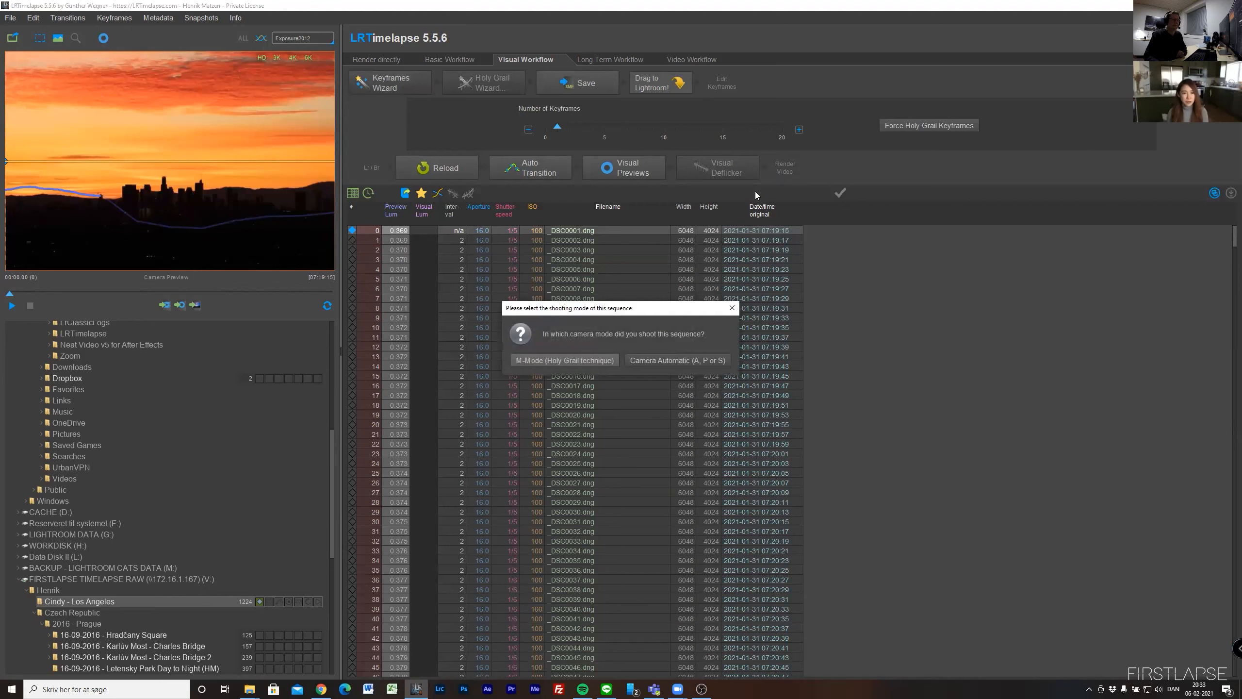
left_click(650, 364)
left_click_drag(557, 126, 580, 128)
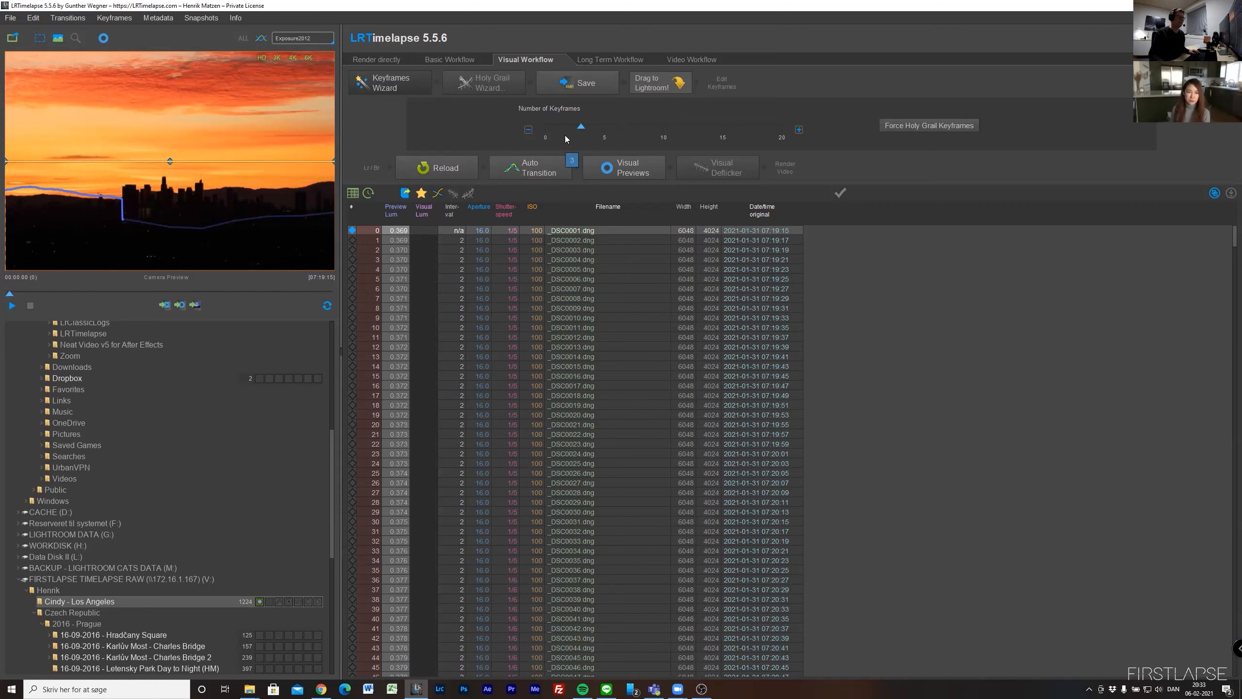
left_click_drag(581, 127, 600, 127)
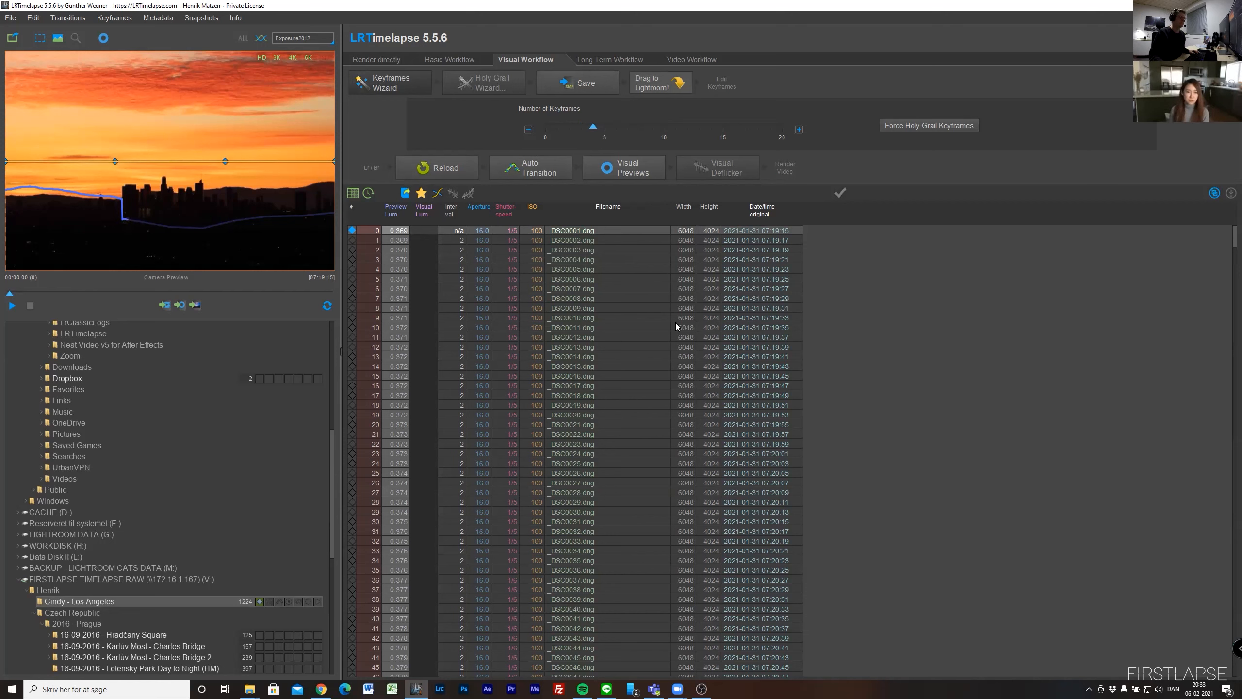
left_click(579, 83)
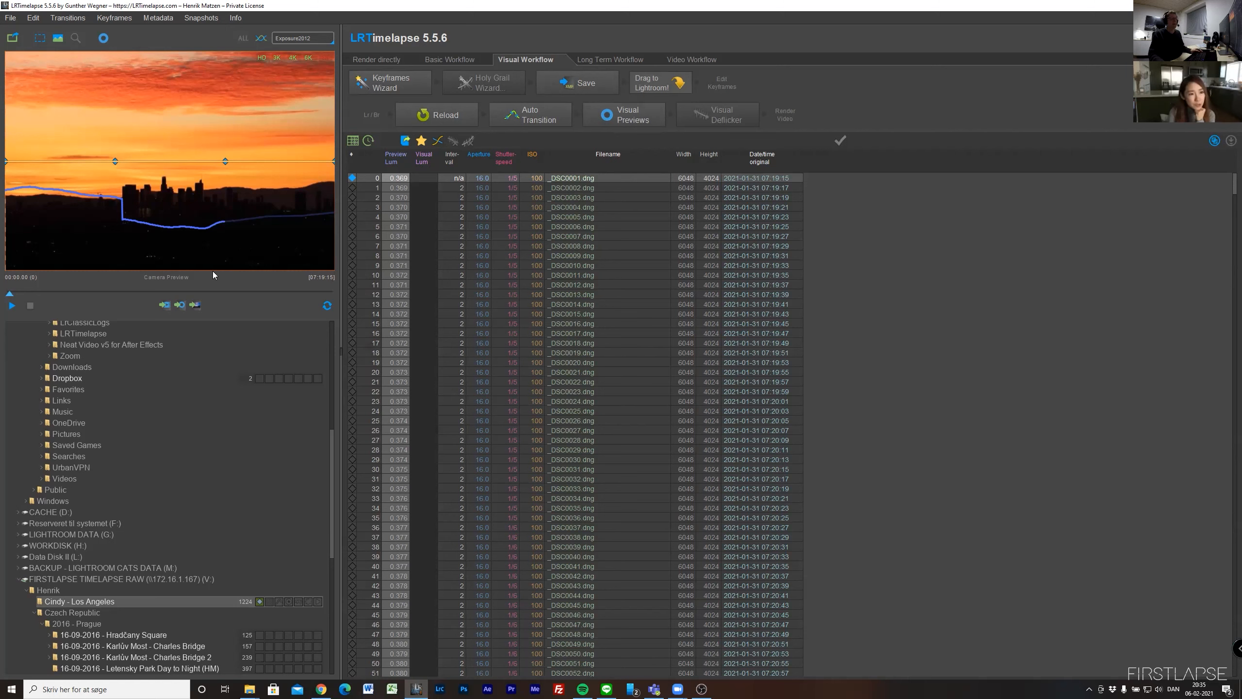
- Scrub through the sequence preview to examine the frames around the risen sun near frame 905
left_click_drag(117, 283, 247, 302)
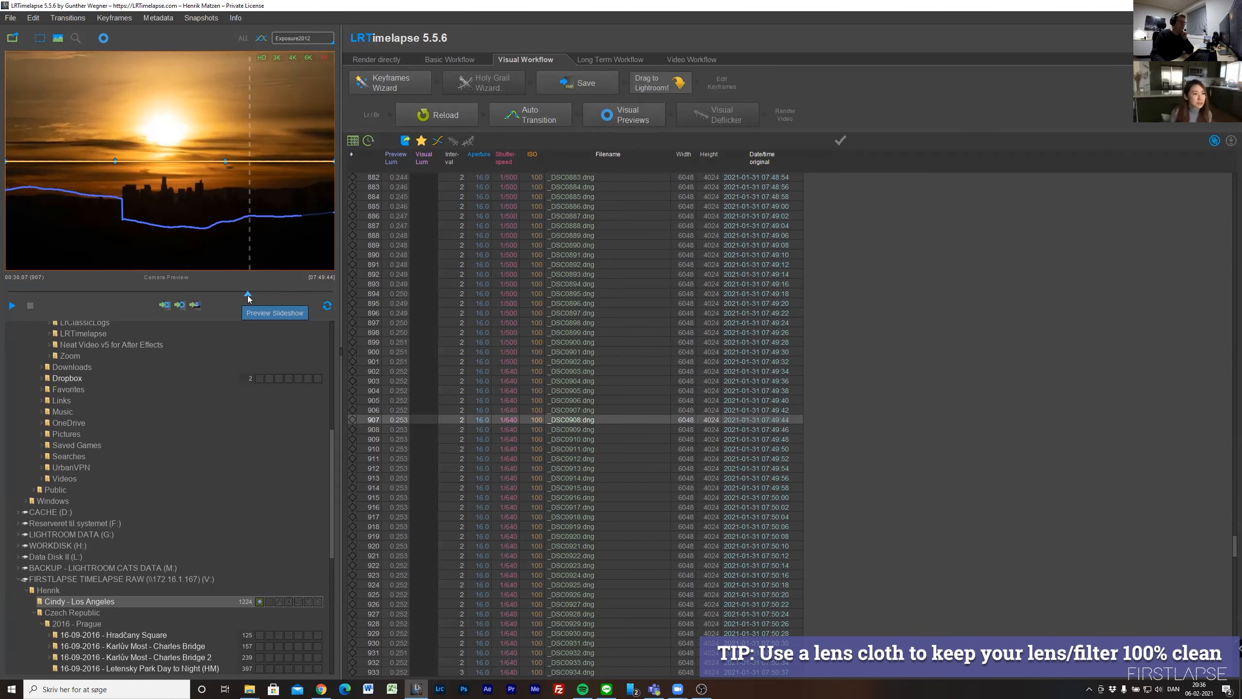
left_click_drag(252, 294, 246, 293)
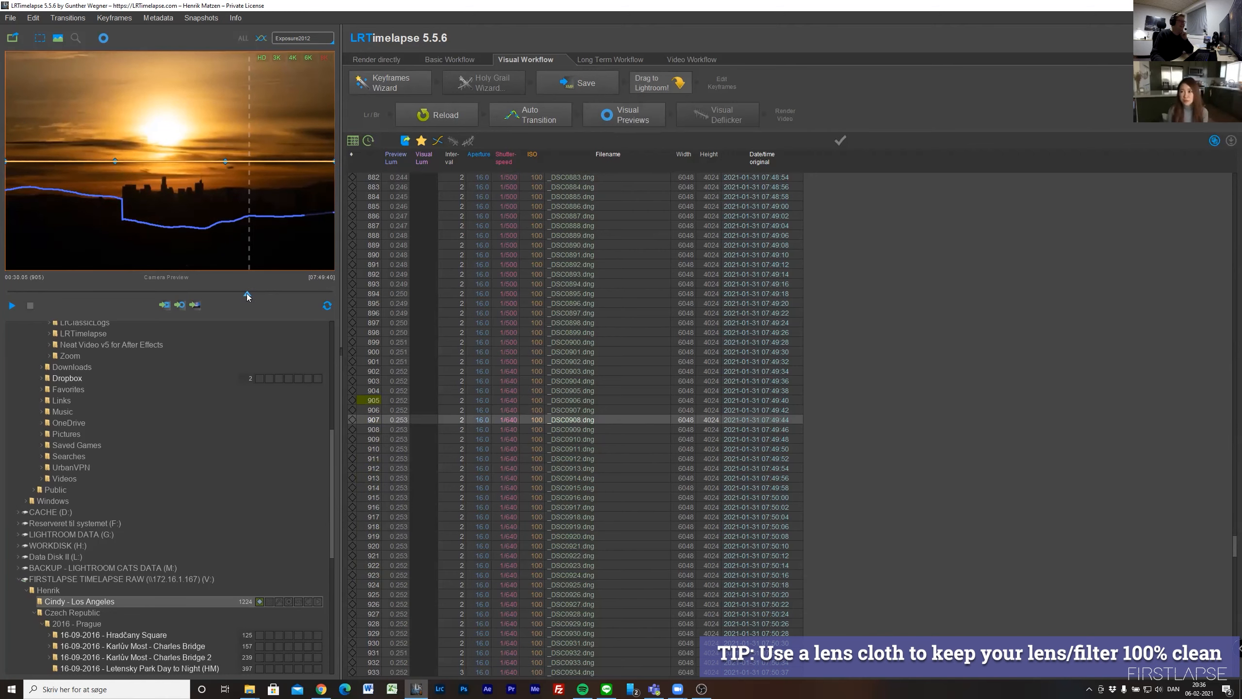
mouse_move(247, 293)
left_mouse_down()
mouse_move(213, 291)
mouse_move(280, 290)
mouse_move(253, 297)
left_mouse_up()
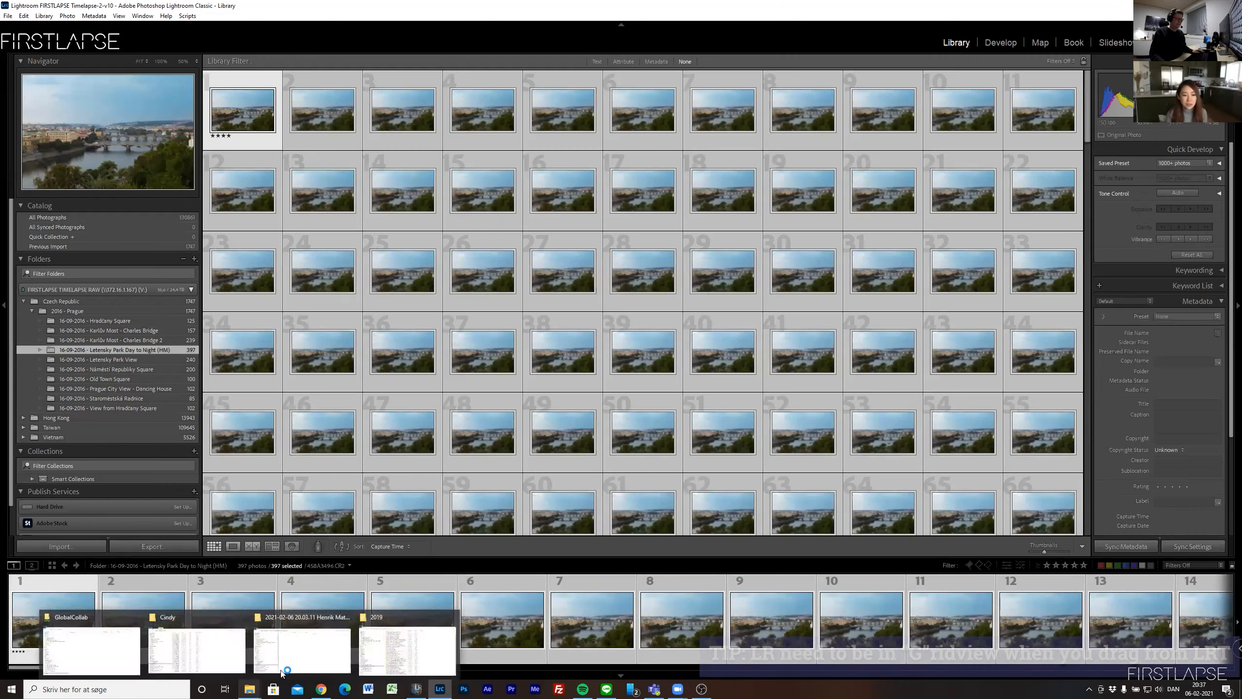
- Return to LRTimelapse and hand the Los Angeles sequence over to Lightroom for import, using Add to leave the files in place
key("alt+Tab")
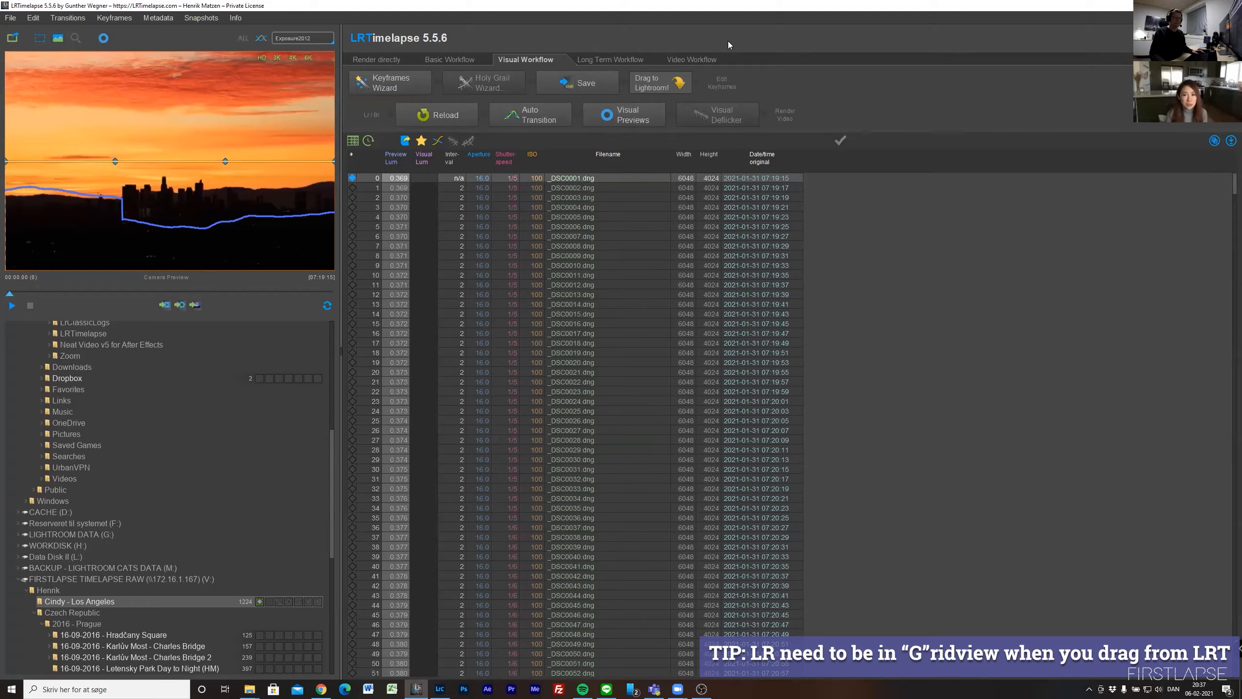
left_click_drag(728, 41, 345, 233)
left_click_drag(271, 265, 902, 255)
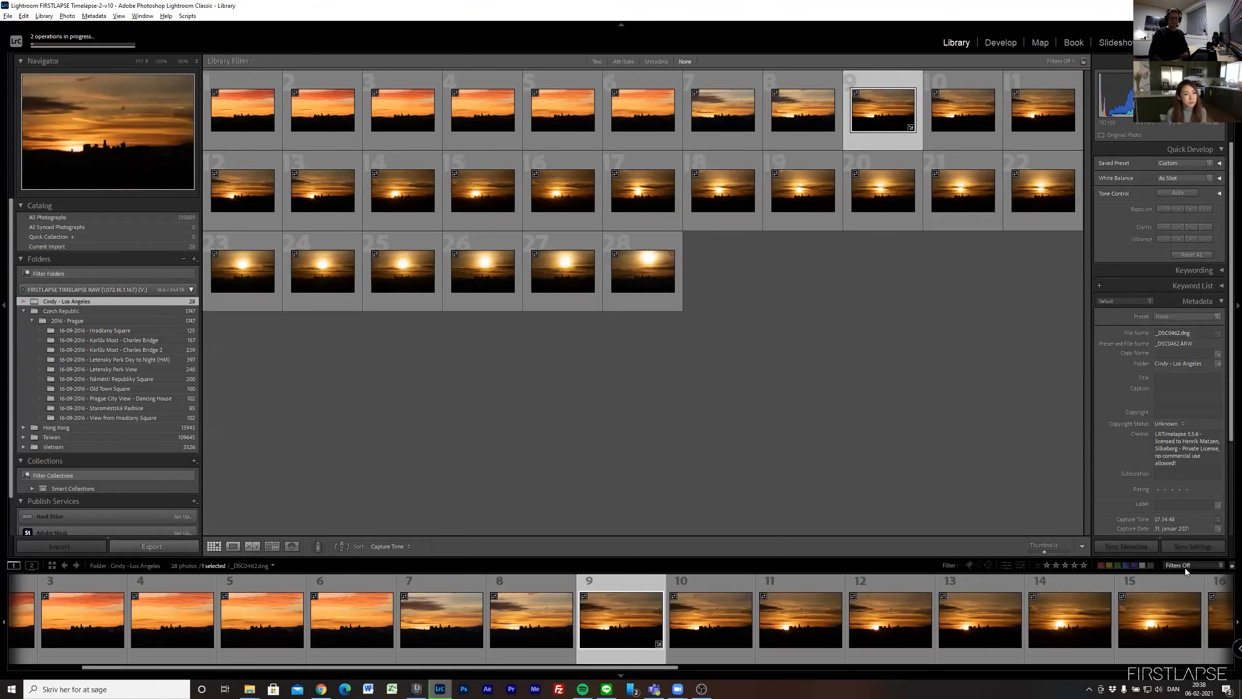
- Filter the imported photos with the 01 LRT5 Keyframes preset, collapse the Czech Republic folder, and open the first keyframe in Loupe view
left_click(1184, 566)
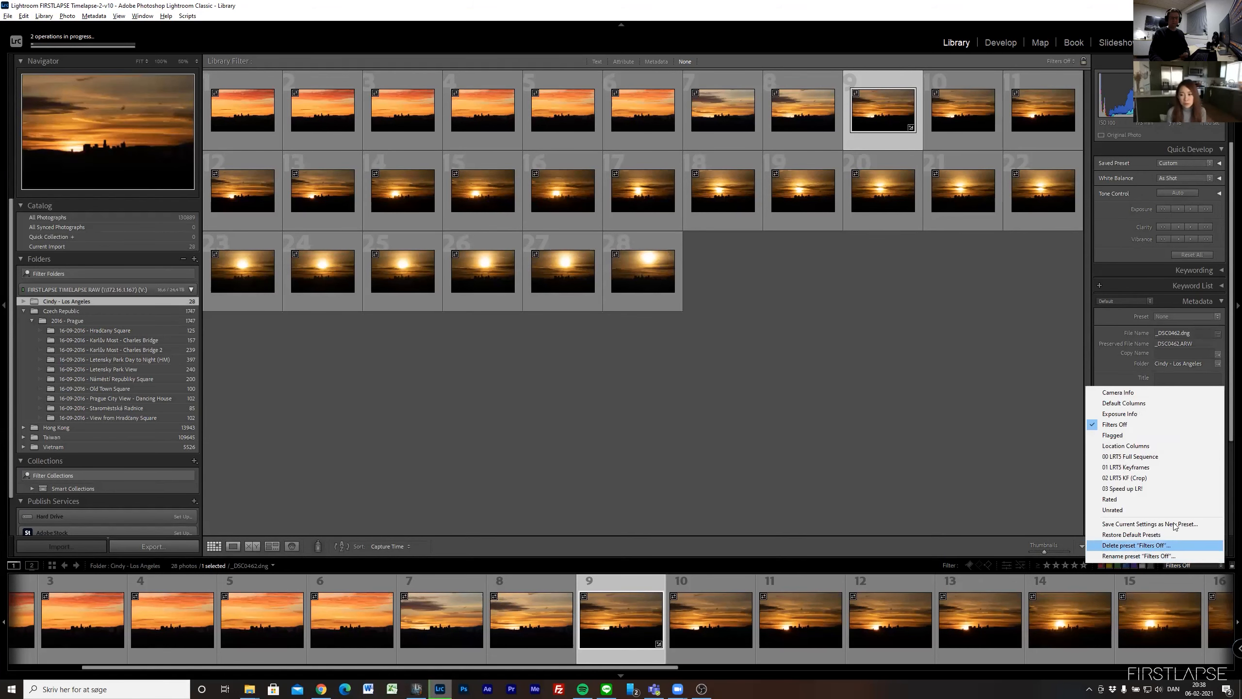
left_click(1144, 468)
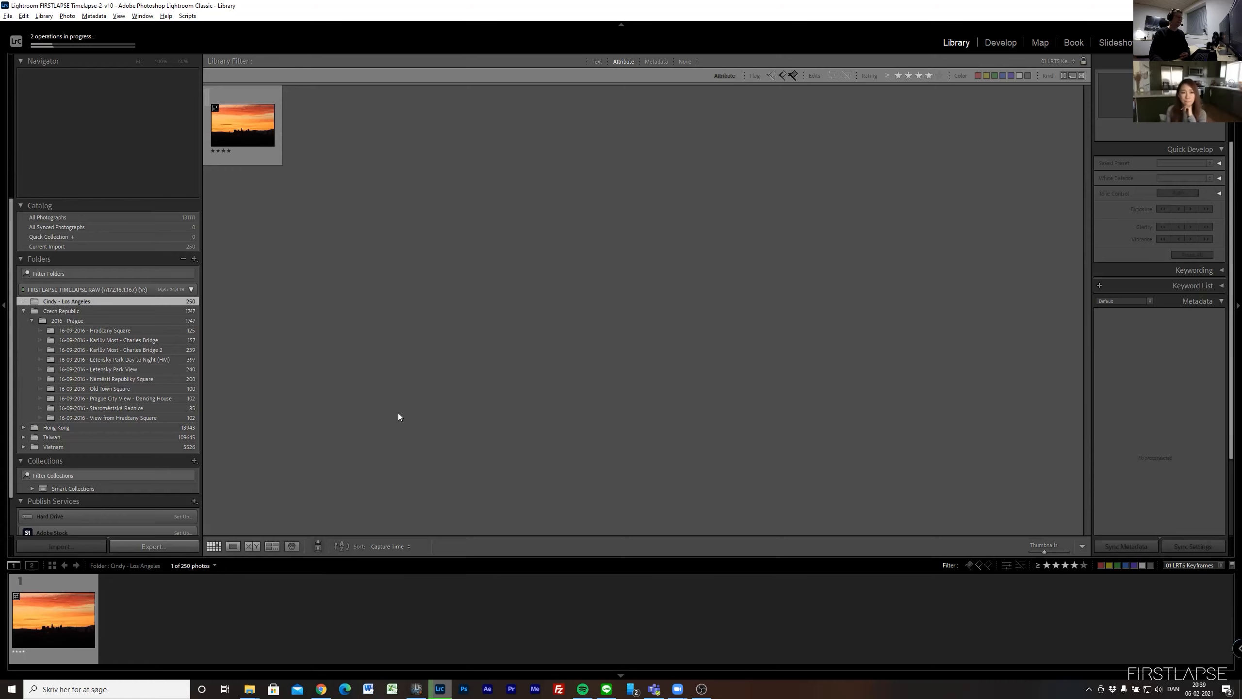
left_click(23, 311)
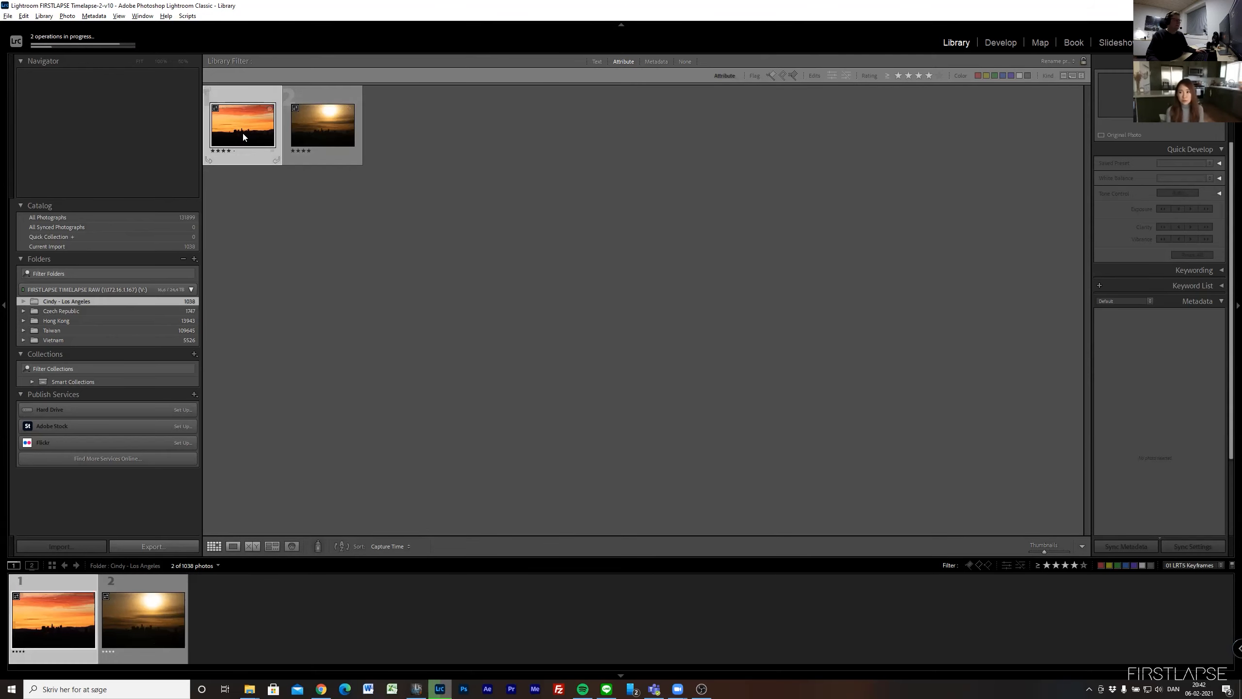
double_click(243, 128)
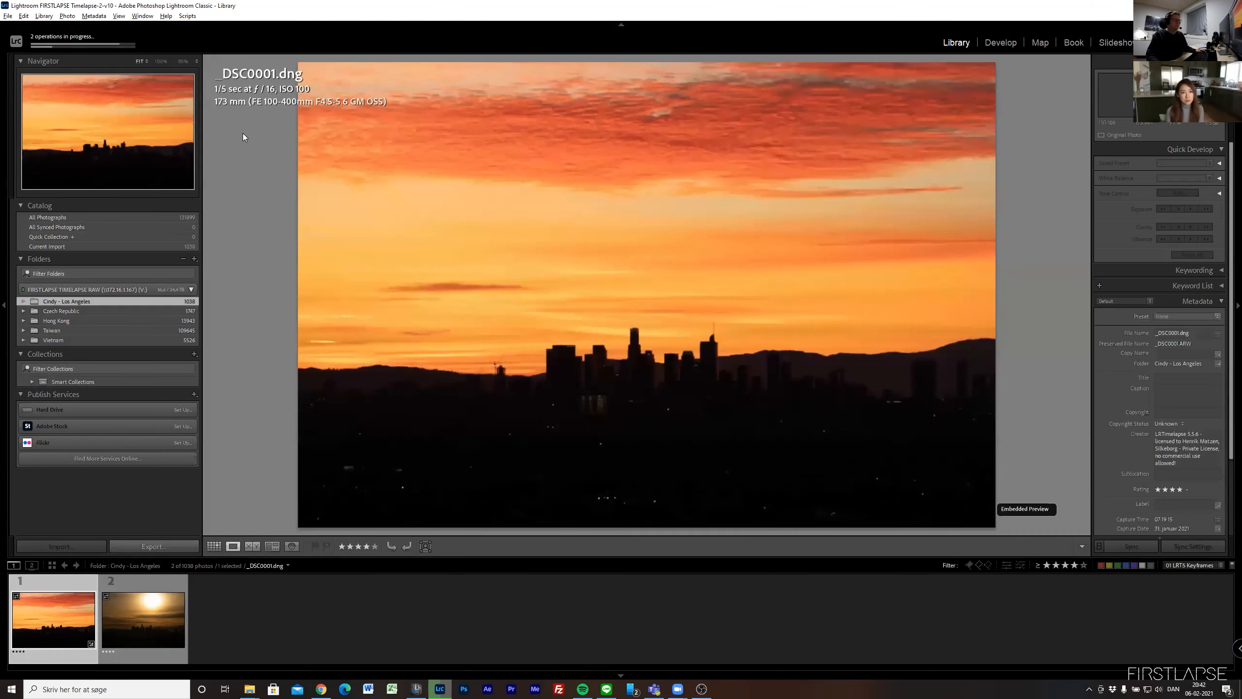
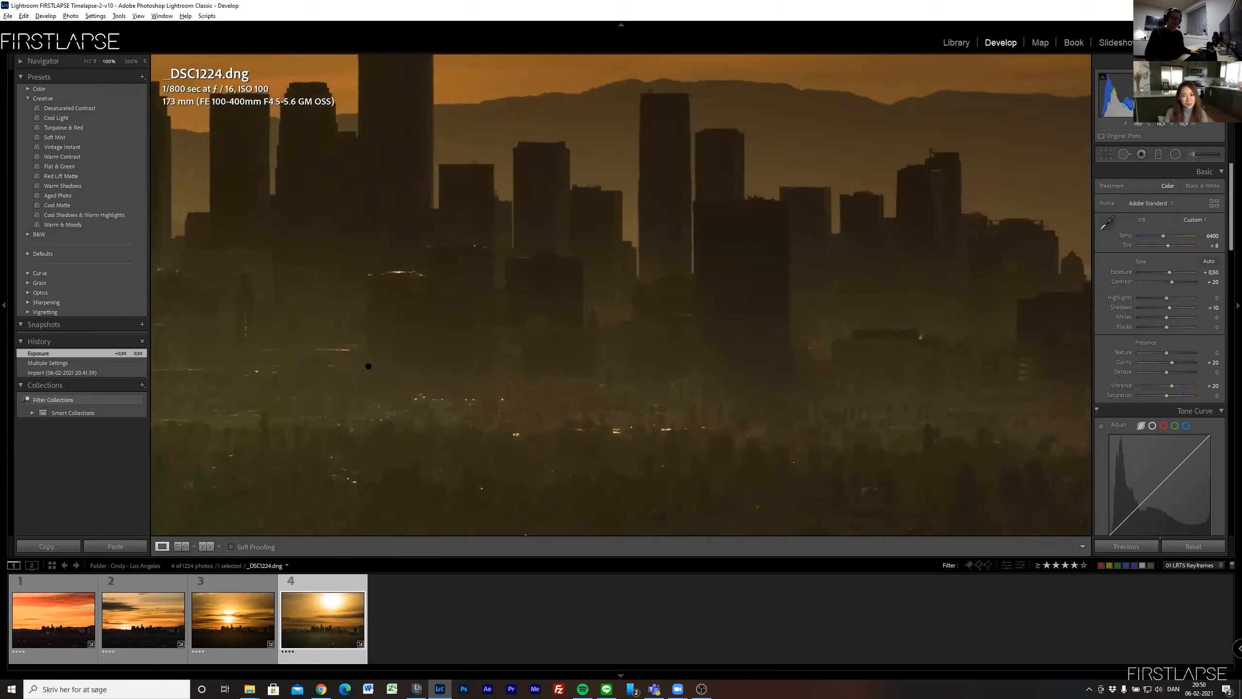
- Inspect the dark city foreground of the fourth keyframe at 100% zoom, and reopen the first keyframe
left_click_drag(368, 366, 321, 245)
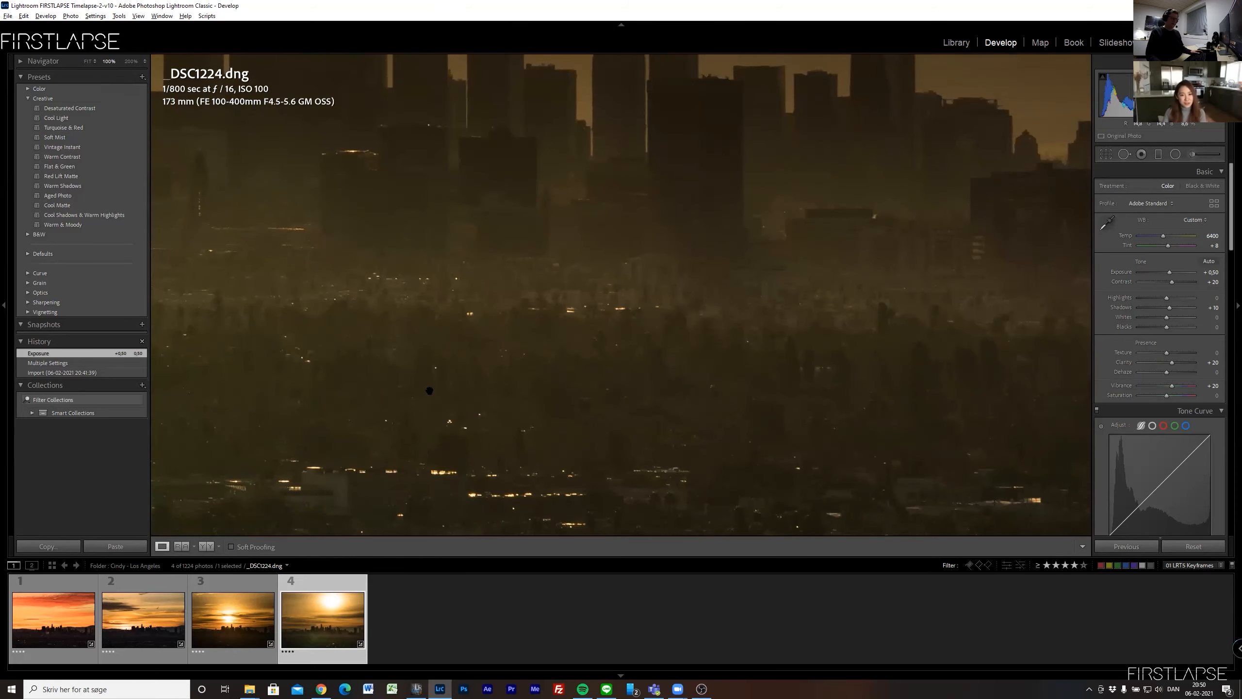
left_click(429, 390)
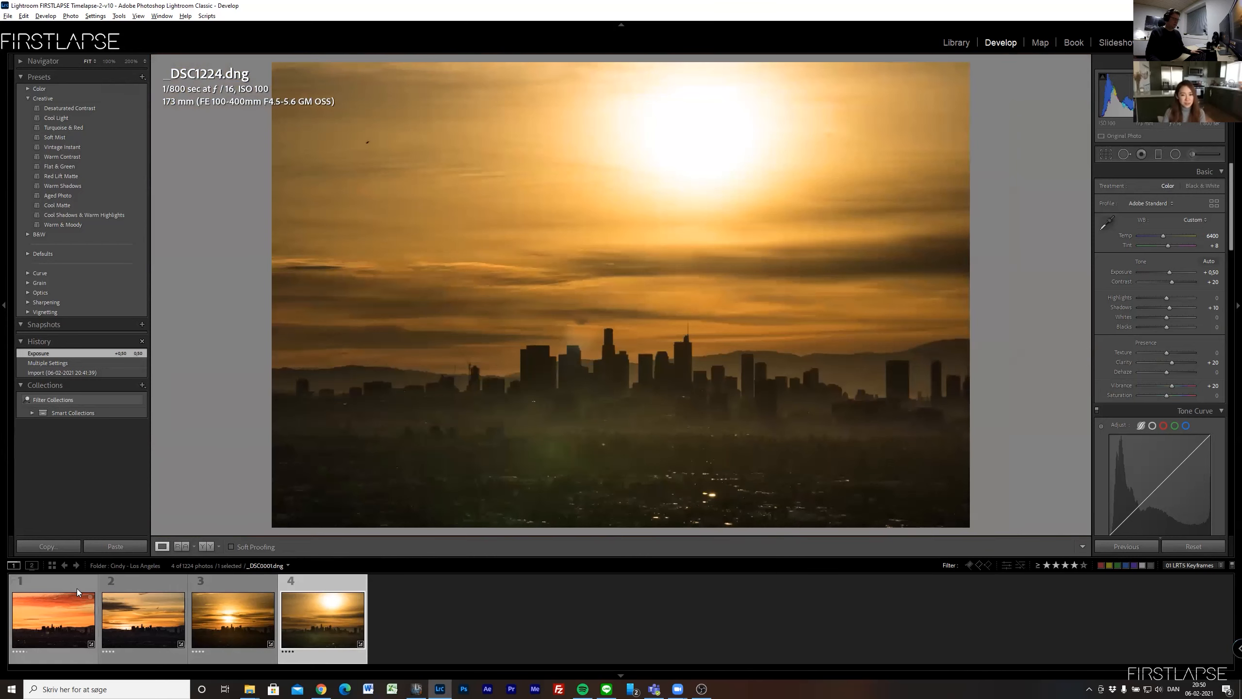
left_click(54, 619)
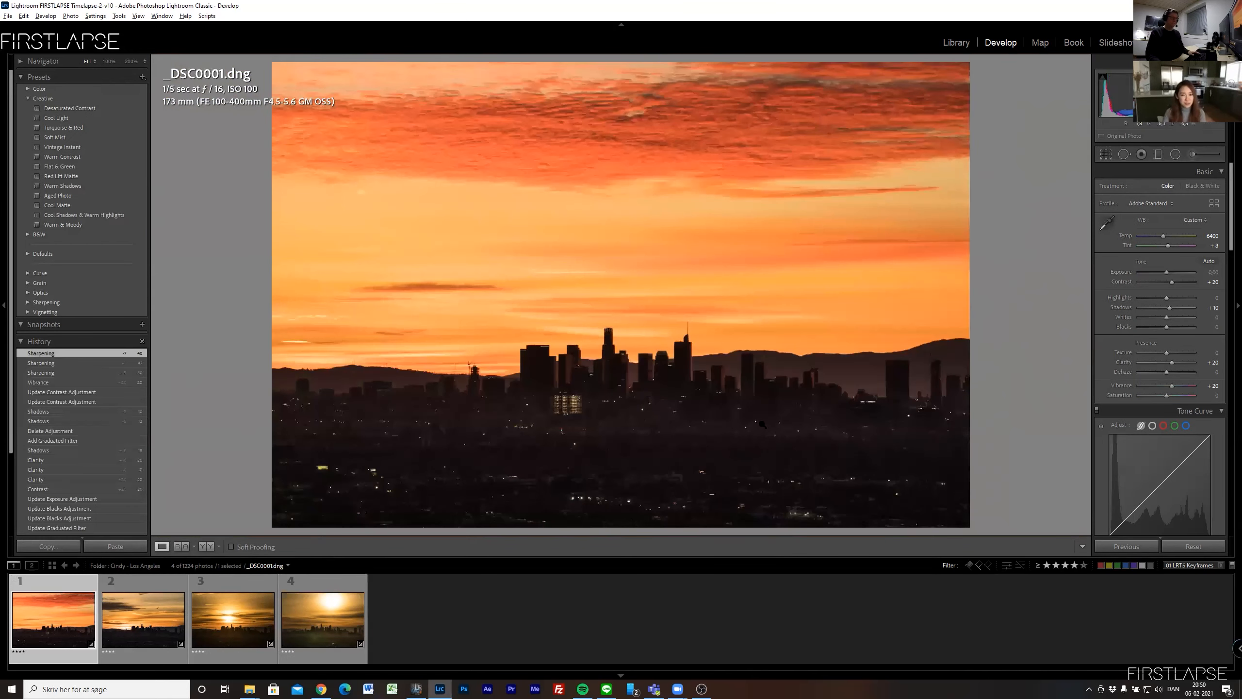
- Select all four keyframes in the Library grid and save their metadata to the files
key("g")
key("ctrl+a")
left_click(94, 15)
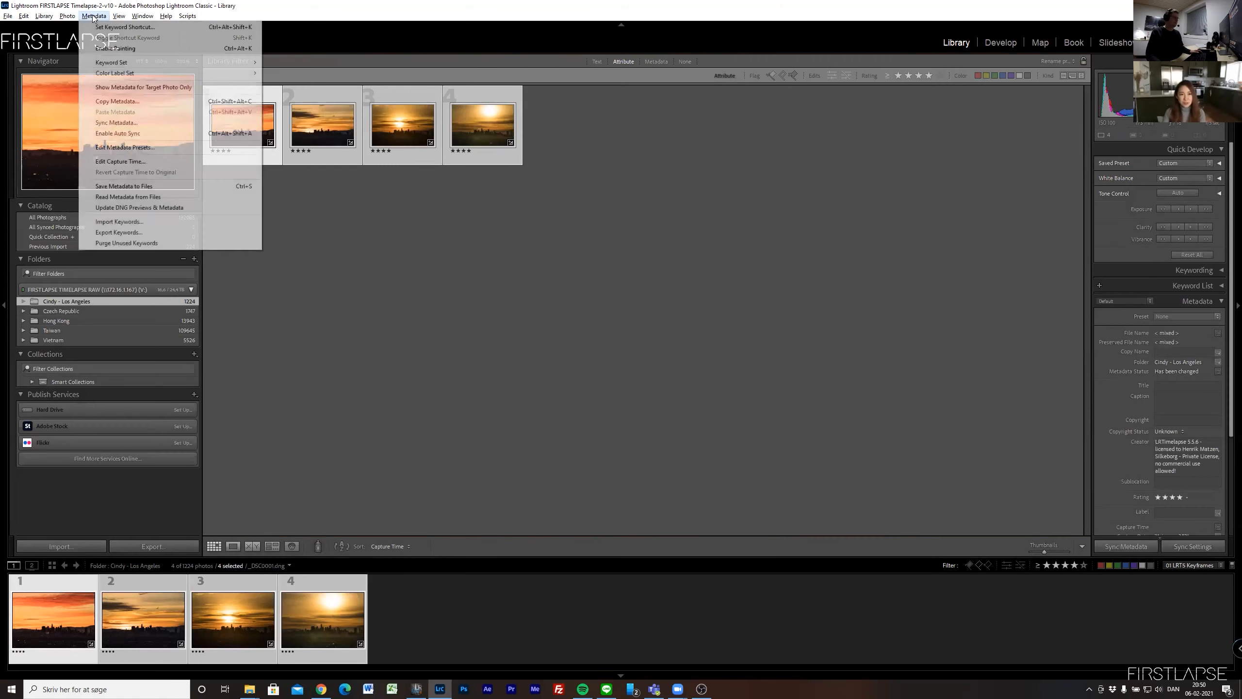
left_click(133, 187)
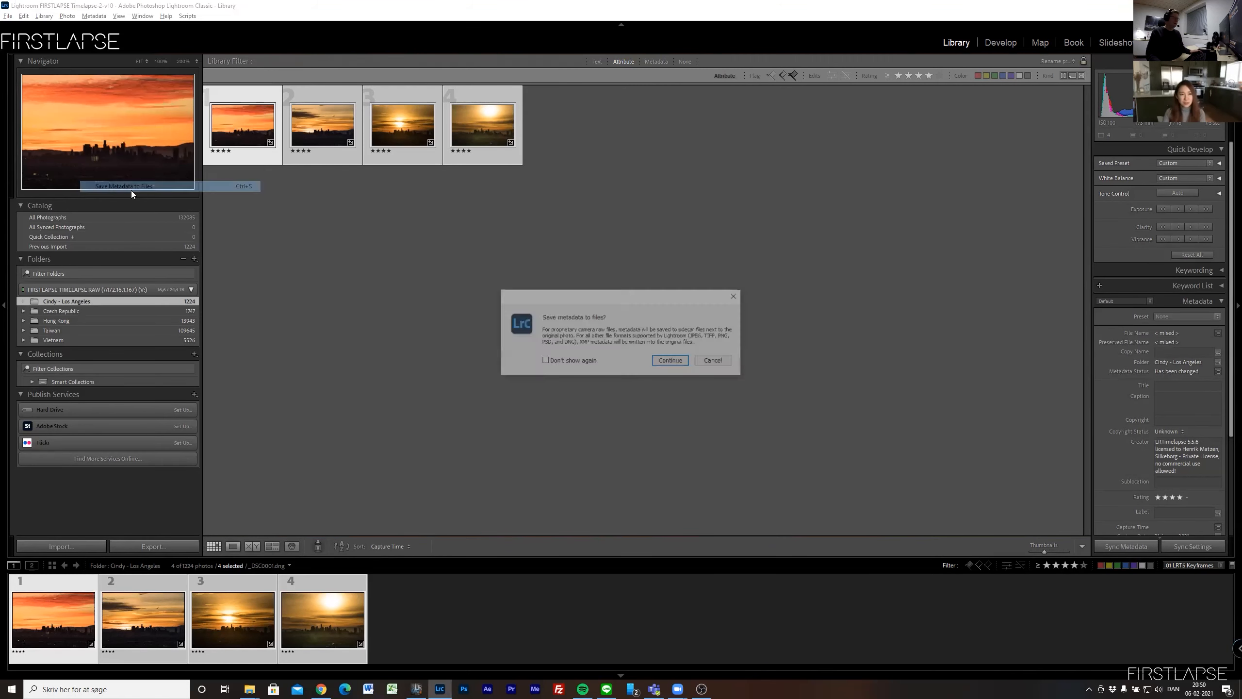
left_click(671, 362)
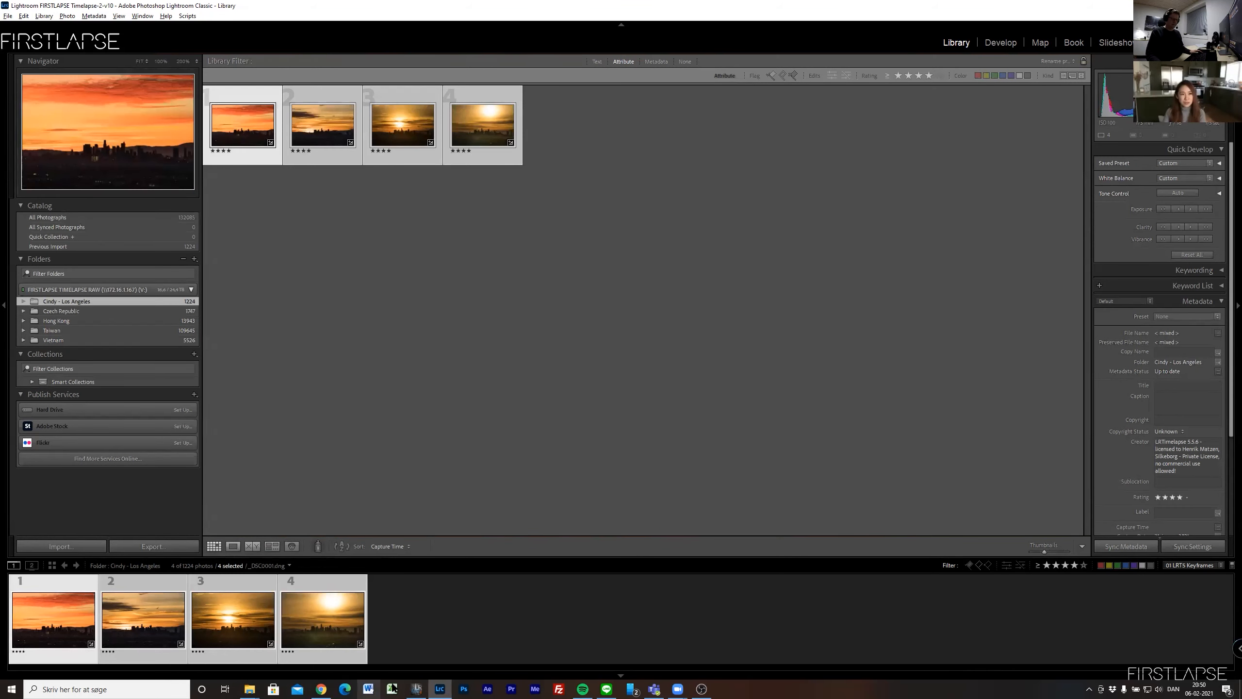
- Switch to LRTimelapse and reload the Los Angeles sequence to read in the keyframe edits
left_click(417, 689)
left_click(448, 120)
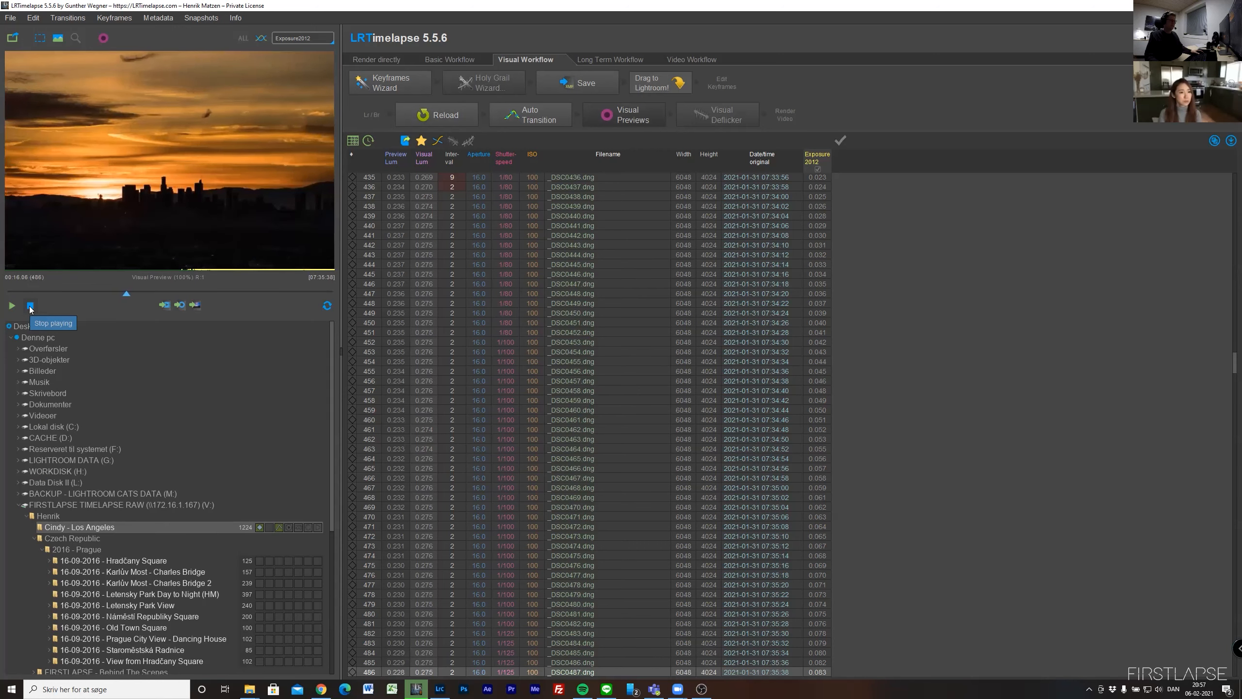
- Scrub the sequence preview to the luminance drop near frame 447 and open Visual Deflicker
mouse_move(129, 294)
left_mouse_down()
mouse_move(117, 292)
mouse_move(206, 289)
mouse_move(113, 281)
mouse_move(129, 284)
left_mouse_up()
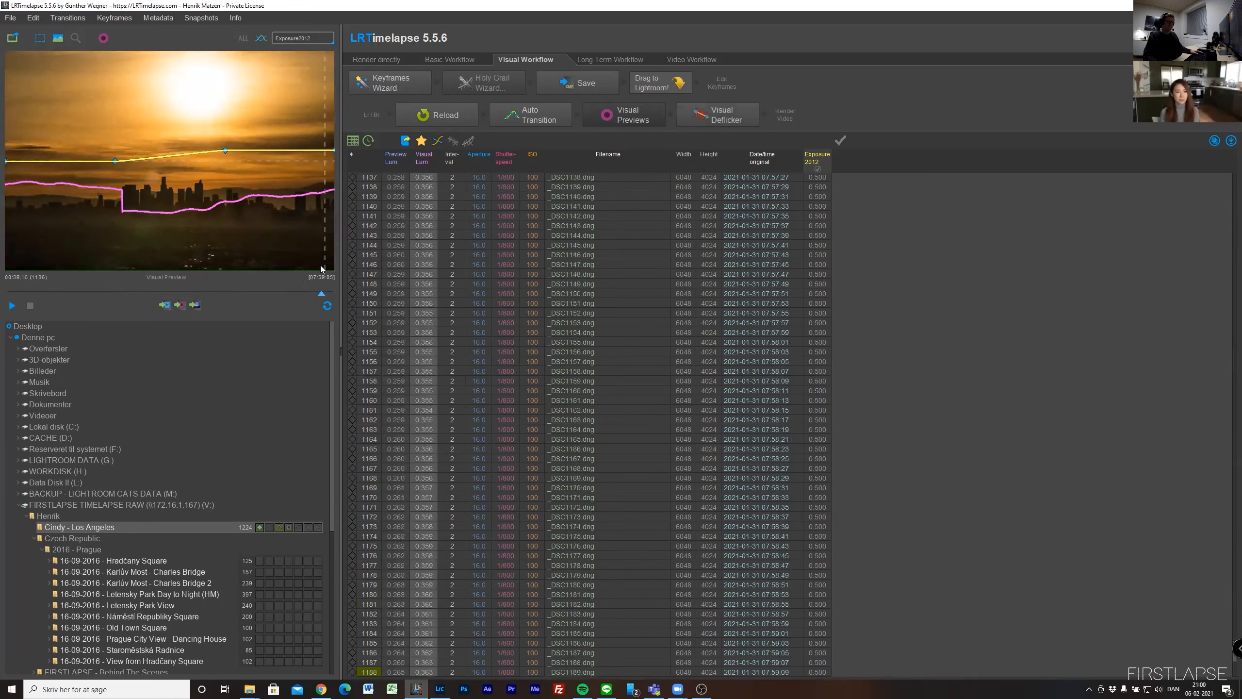
left_click_drag(131, 263, 126, 263)
left_click(721, 113)
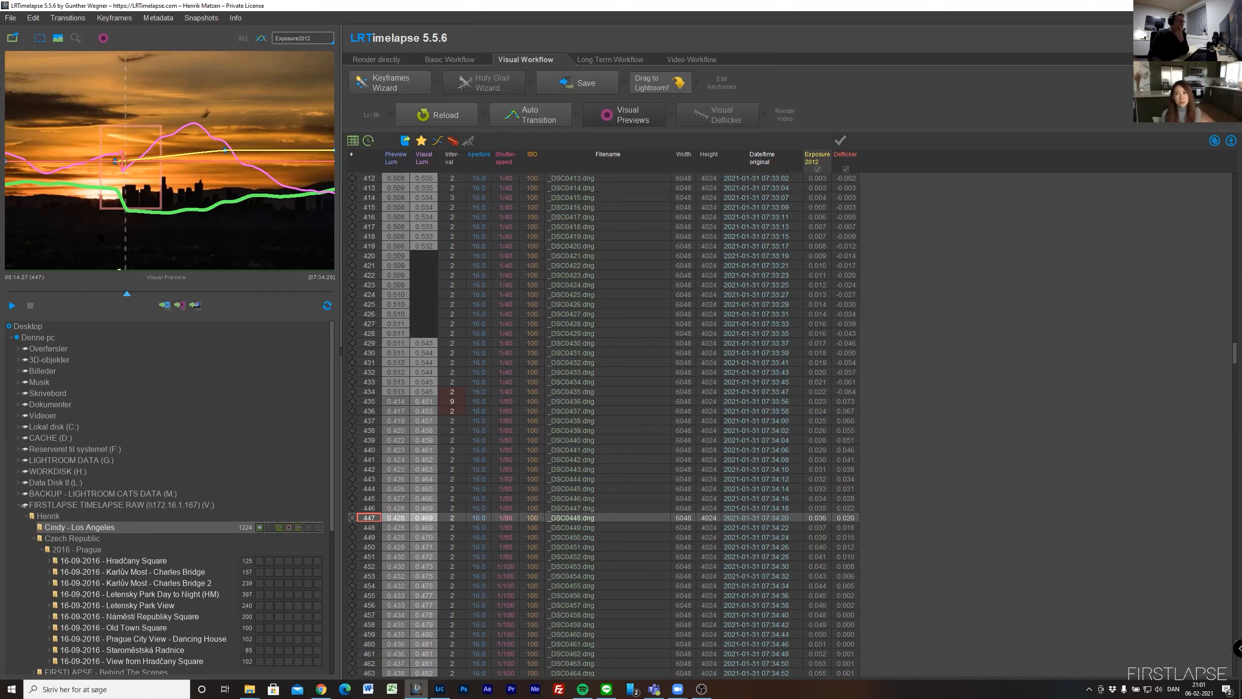
- Define a second, wider deflicker reference area over the sky and skyline at frame 442, making the reference area animated
mouse_move(126, 293)
left_mouse_down()
mouse_move(116, 291)
mouse_move(126, 292)
left_mouse_up()
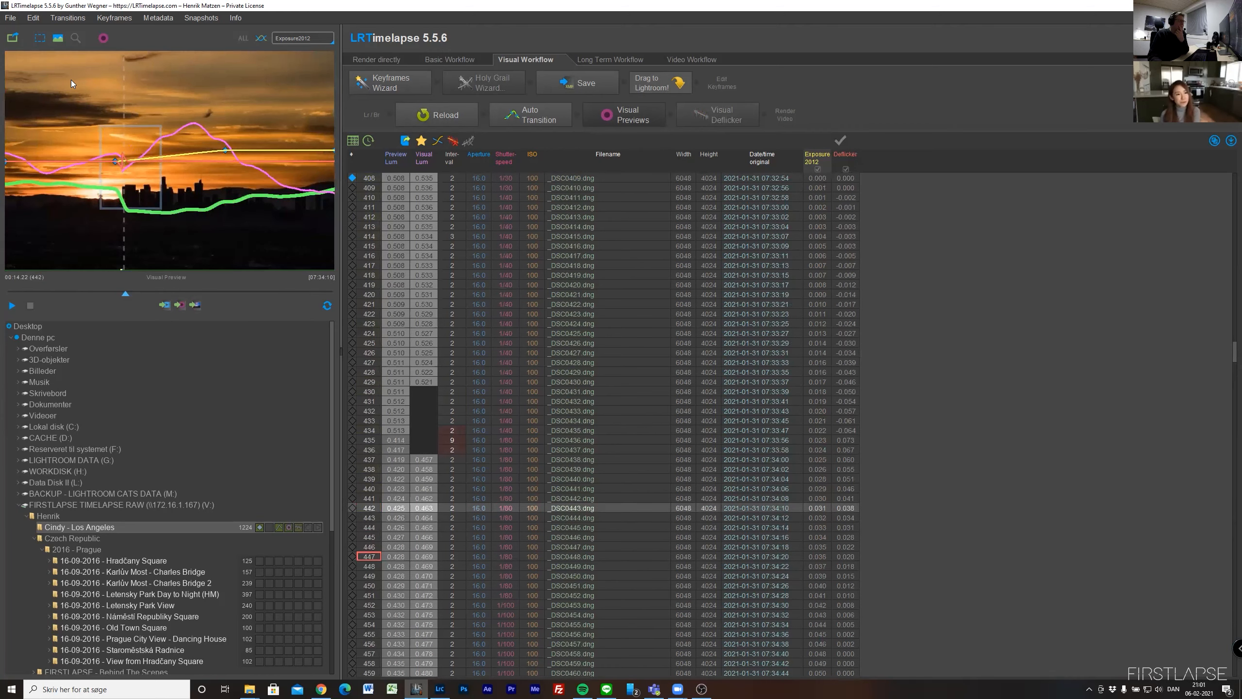
left_click(291, 214)
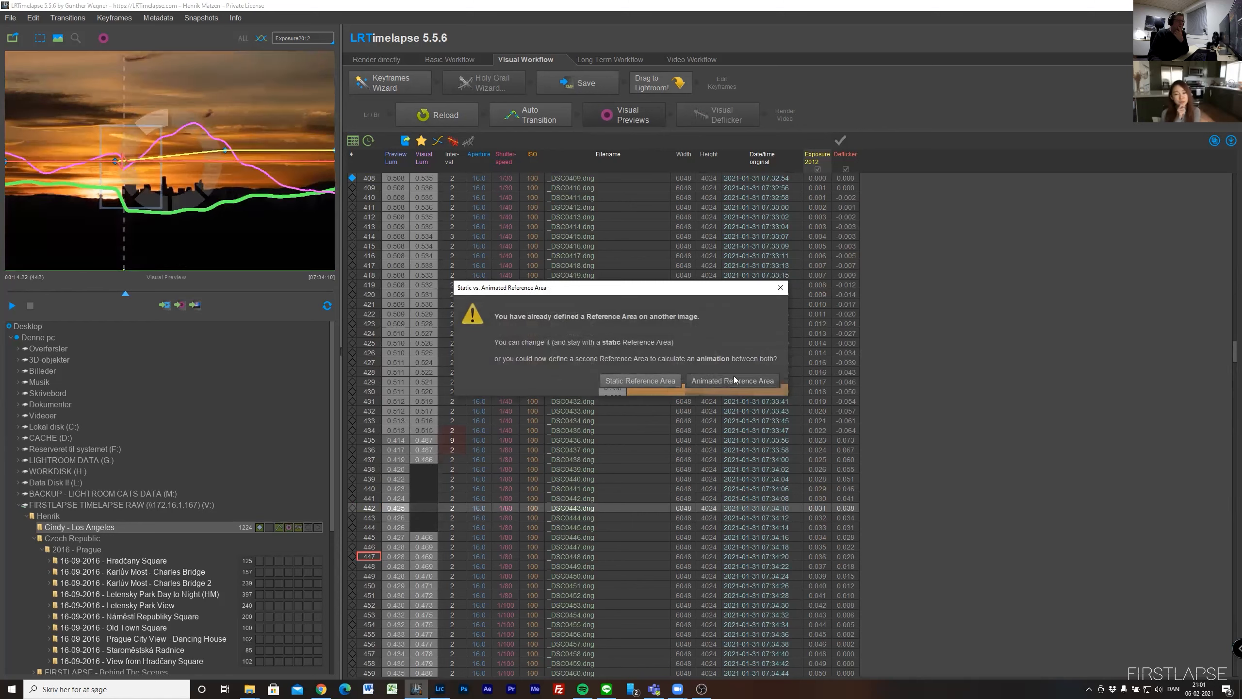
left_click(710, 383)
- Step back and forth through the frames around _DSC0436.dng to compare their brightness, interval and shutter speed
mouse_move(127, 294)
left_mouse_down()
mouse_move(150, 292)
mouse_move(121, 300)
left_mouse_up()
left_click(472, 422)
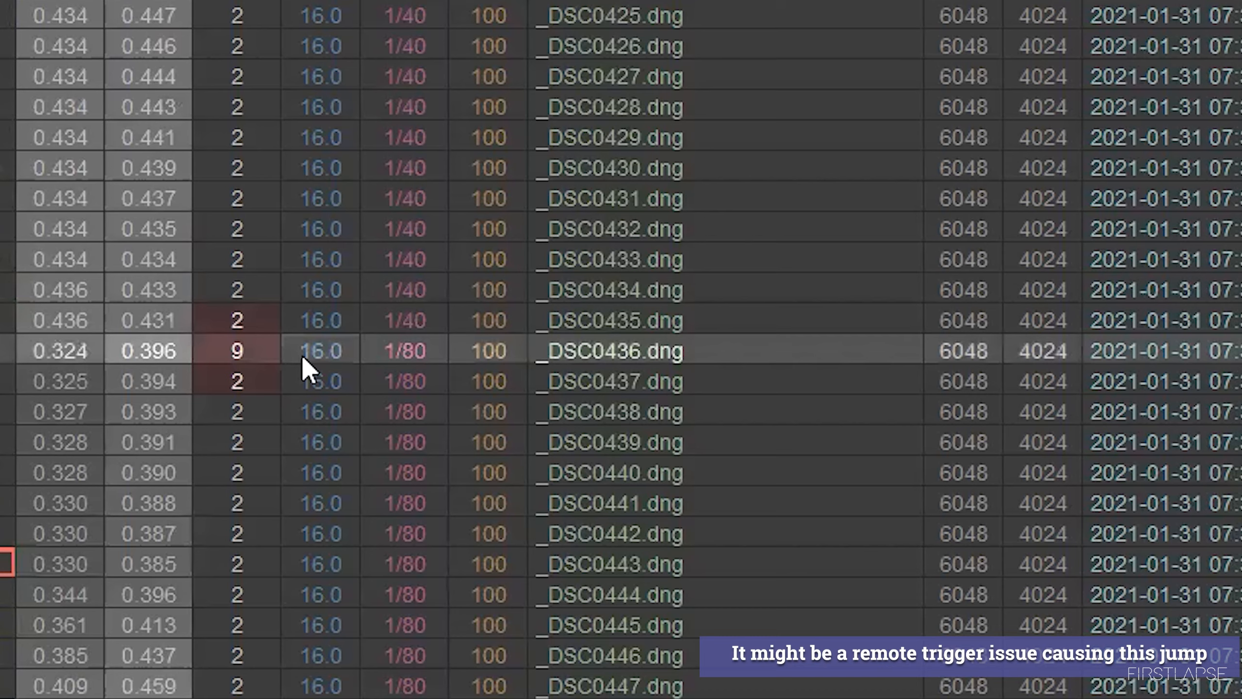
key("Up")
key("Up")
key("Up")
key("Up")
key("Up")
key("Up")
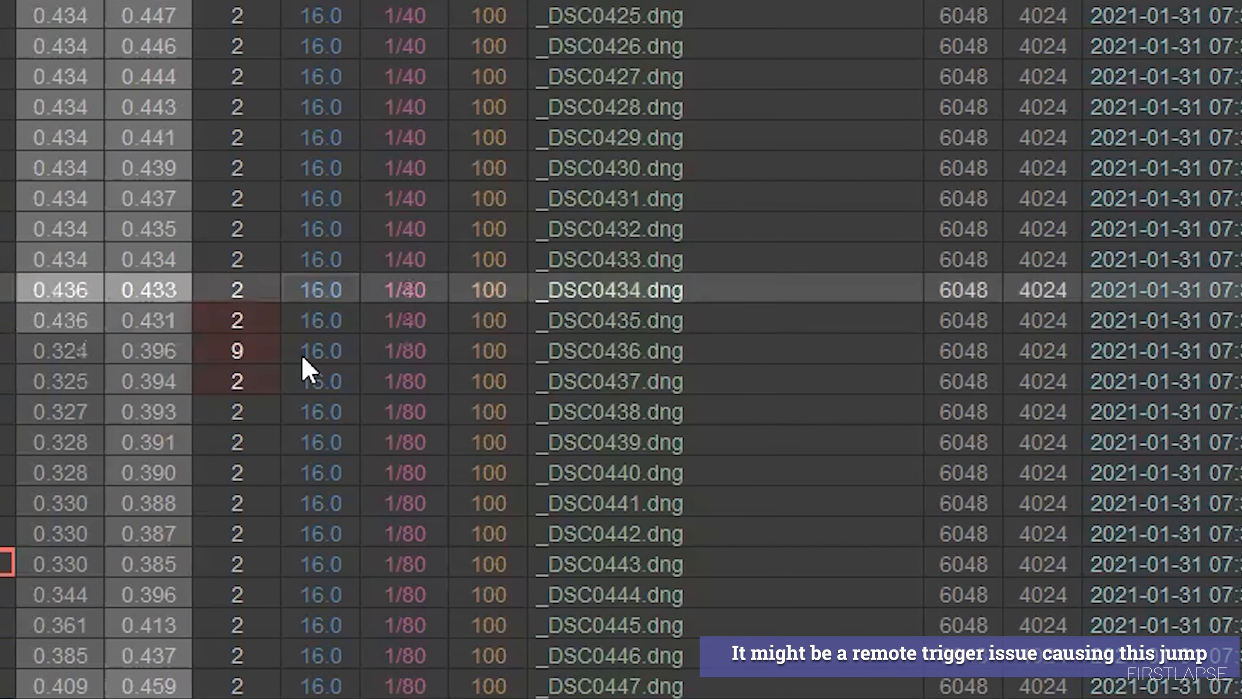
key("Down")
key("Down")
key("Down")
key("Down")
key("Down")
key("Down")
key("Down")
key("Up")
key("Up")
key("Up")
key("Down")
key("Down")
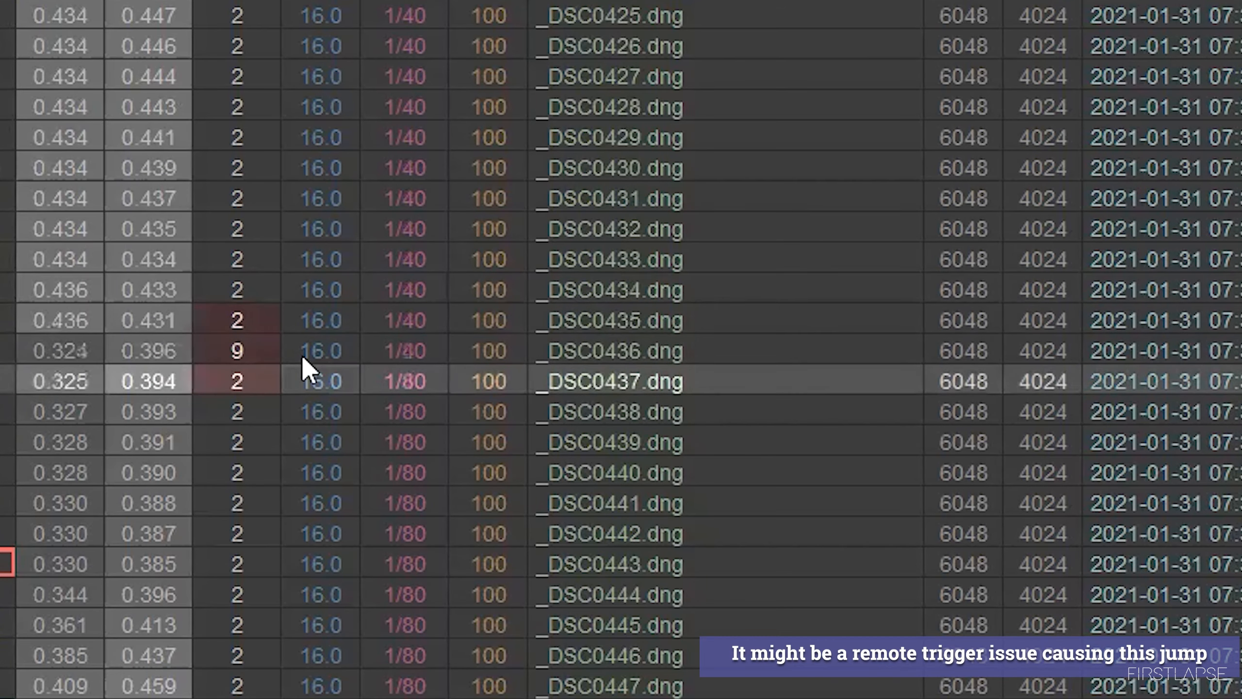
key("Down")
key("Down")
key("Down")
key("Down")
key("Down")
key("Down")
key("Down")
key("Up")
key("Up")
key("Up")
key("Up")
key("Up")
key("Up")
key("Up")
key("Up")
key("Up")
key("Up")
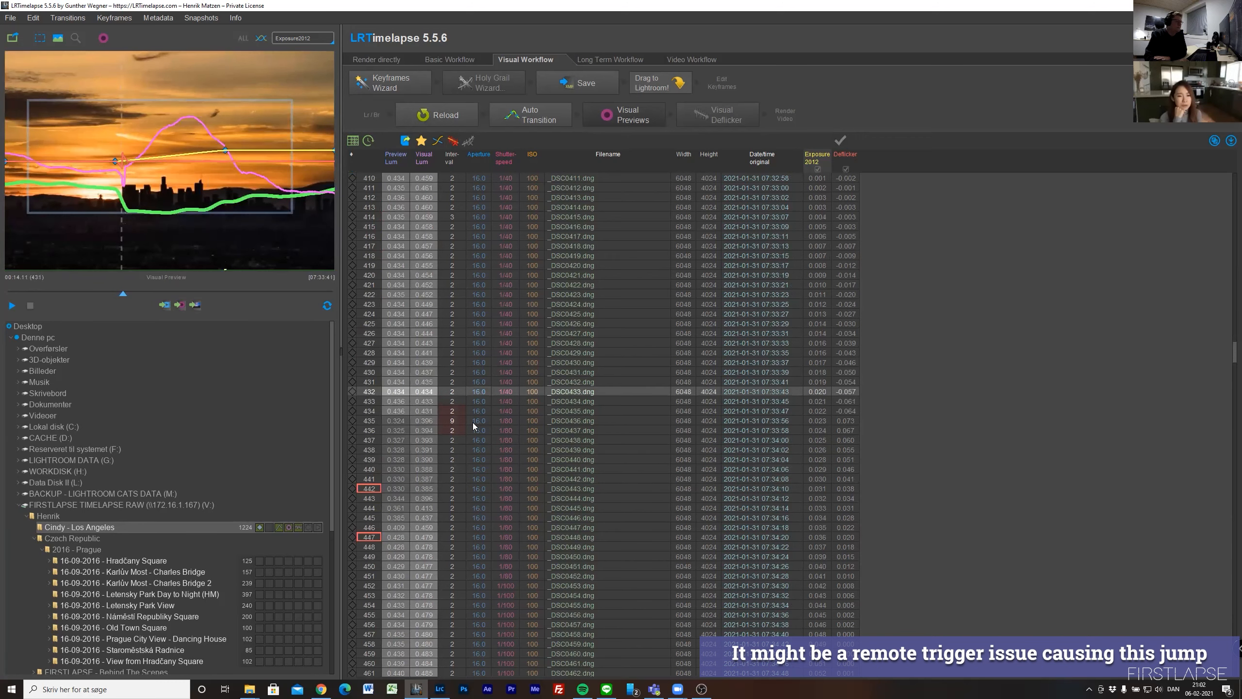
key("Down")
key("Down")
scroll(473, 425, "up", 1)
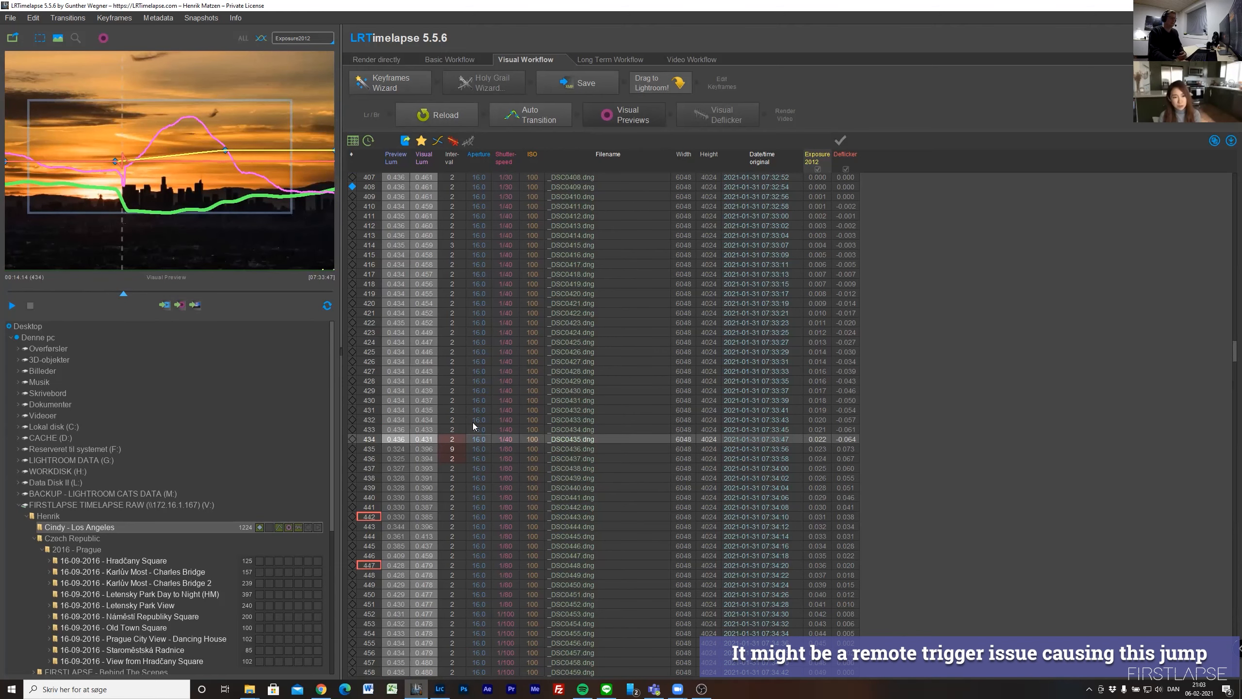
key("Up")
key("Up")
key("Up")
key("Up")
key("Up")
key("Up")
key("Up")
key("Up")
key("Up")
key("Up")
key("Up")
key("Up")
key("Up")
key("Up")
key("Up")
key("Up")
key("Up")
key("Up")
key("Up")
key("Up")
key("Up")
key("Down")
key("Down")
key("Down")
key("Down")
key("Down")
key("Down")
key("Down")
key("Down")
key("Down")
key("Down")
key("Down")
key("Down")
key("Down")
key("Down")
key("Down")
key("Down")
key("Down")
key("Down")
key("Down")
key("Down")
key("Down")
key("Down")
key("Down")
key("Down")
key("Down")
key("Down")
key("Down")
key("Down")
key("Down")
key("Down")
key("Down")
key("Down")
key("Down")
key("Up")
key("Up")
key("Up")
key("Up")
key("Up")
key("Up")
key("Up")
key("Up")
key("Up")
key("Down")
key("Down")
key("Down")
key("Down")
key("Down")
key("Down")
key("Down")
key("Down")
key("Down")
key("Down")
key("Down")
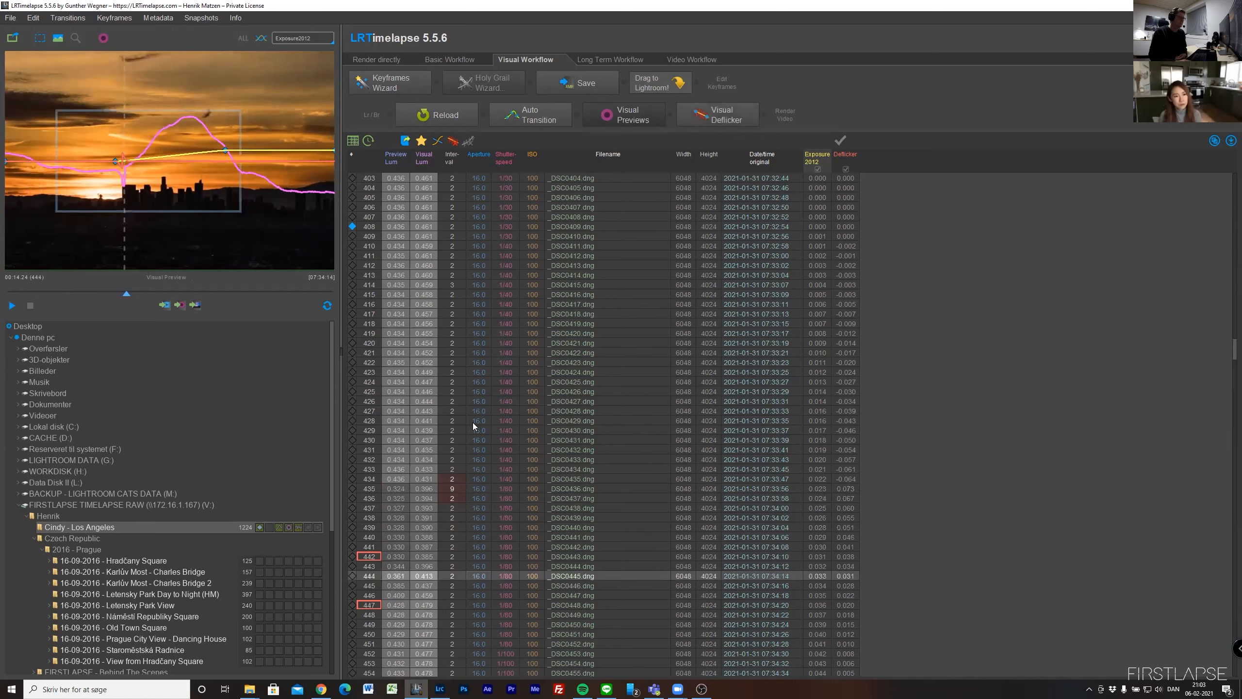
key("Up")
key("Up")
key("Up")
key("Up")
key("Up")
key("Up")
key("Up")
key("Up")
key("Up")
key("Up")
key("Up")
key("Up")
key("Up")
key("Up")
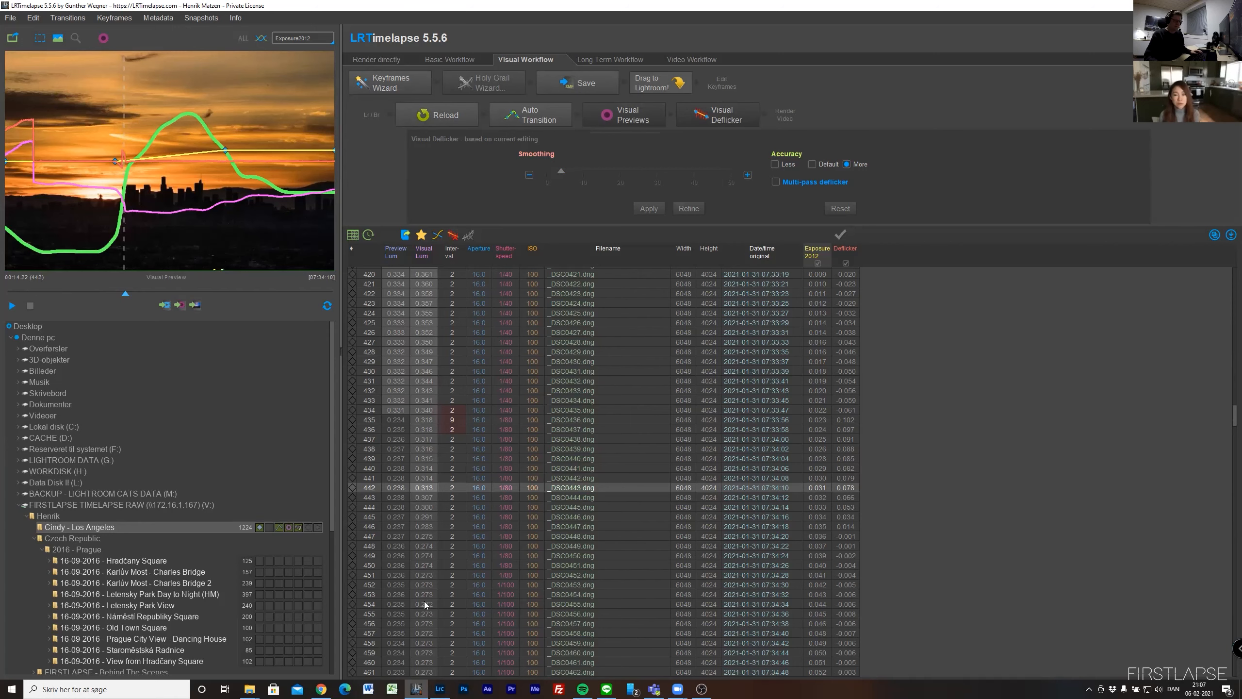
- Launch Adobe After Effects, bring its window to the front, maximize it and dismiss the Home screen
left_click(487, 689)
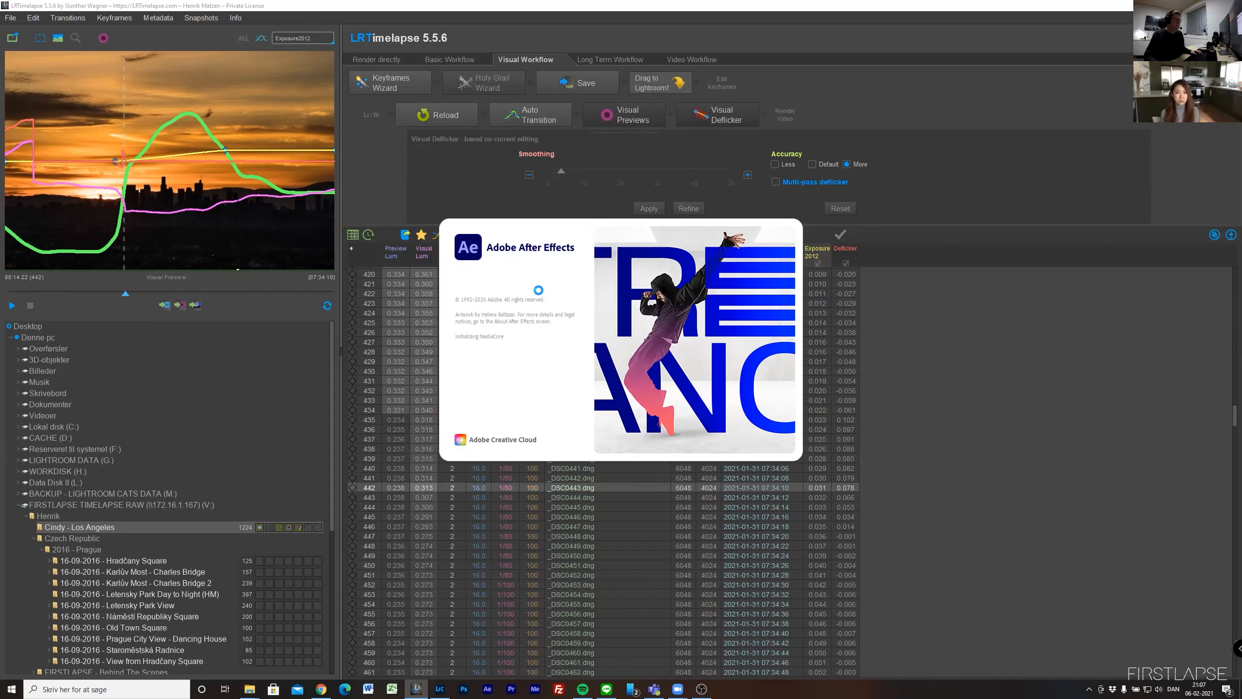
left_click(440, 689)
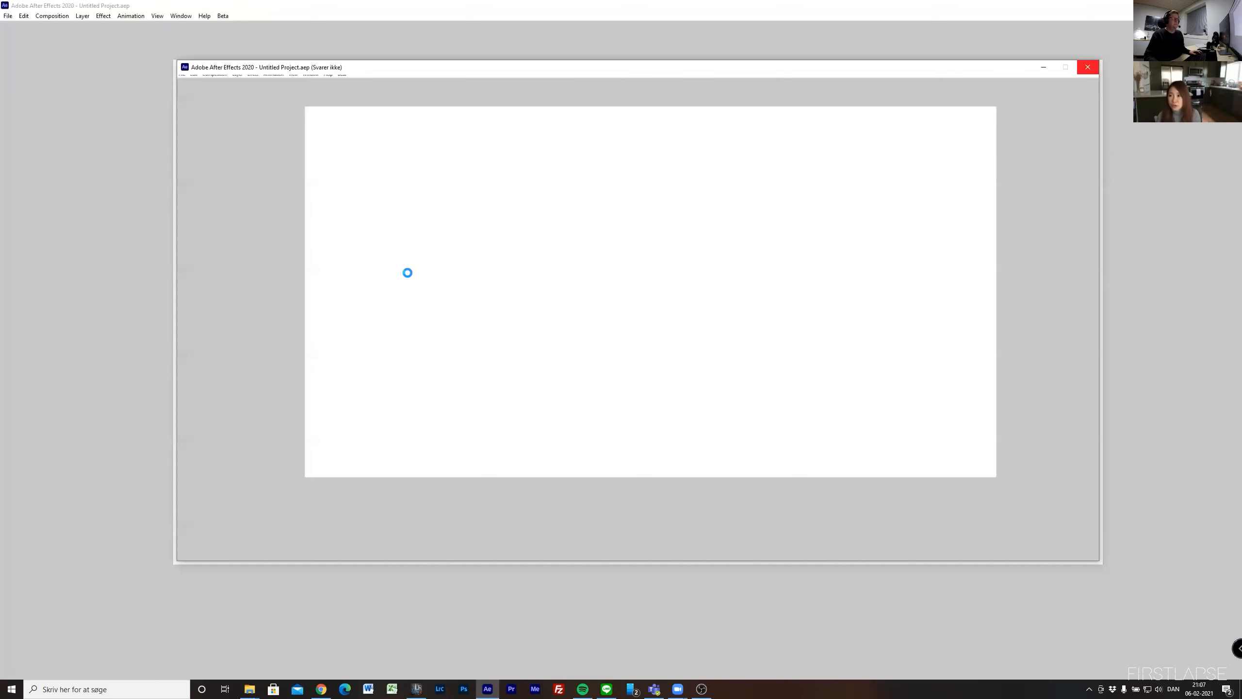
key("alt+Tab")
key("alt+Tab")
key("alt+shift+Tab")
key("alt+shift+Tab")
key("alt+Tab")
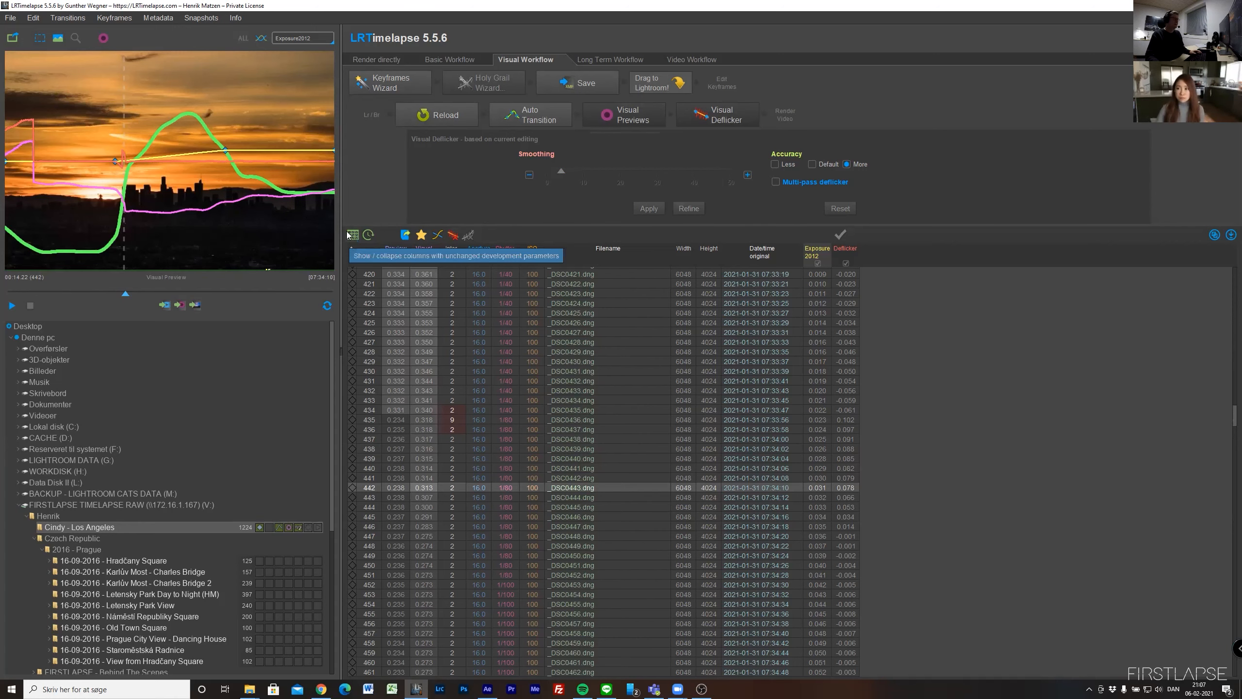
key("alt+Tab")
key("alt+Tab")
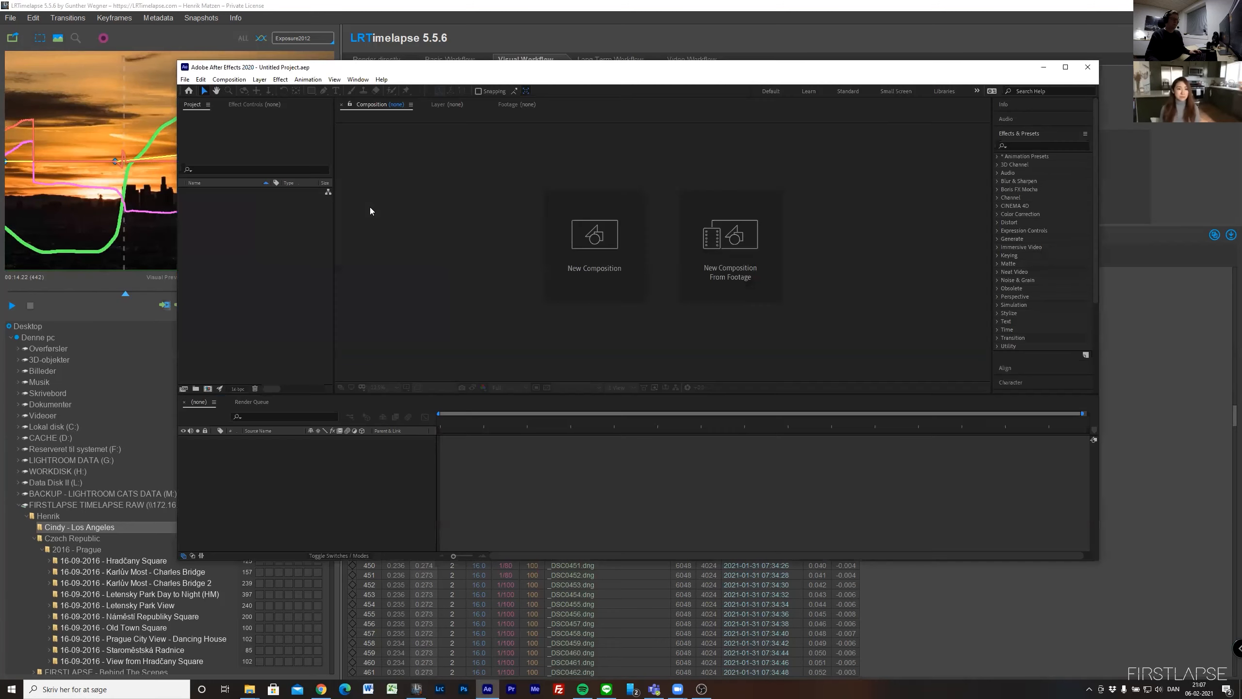
double_click(506, 73)
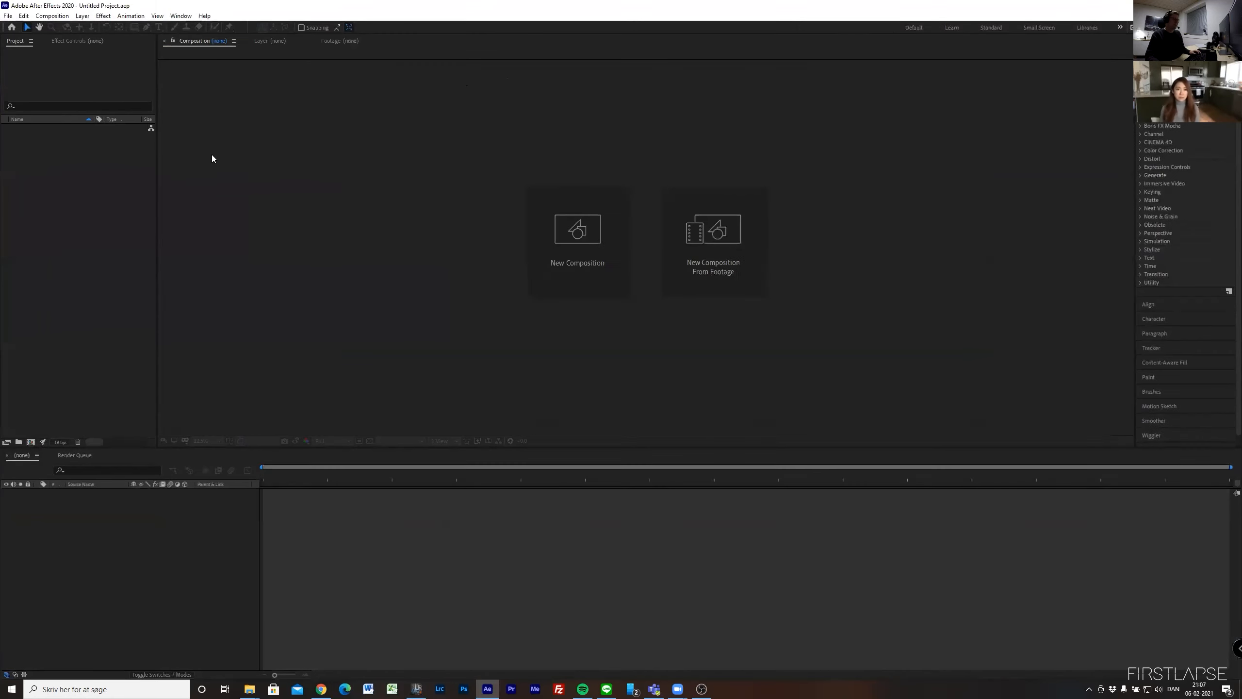
left_click(675, 71)
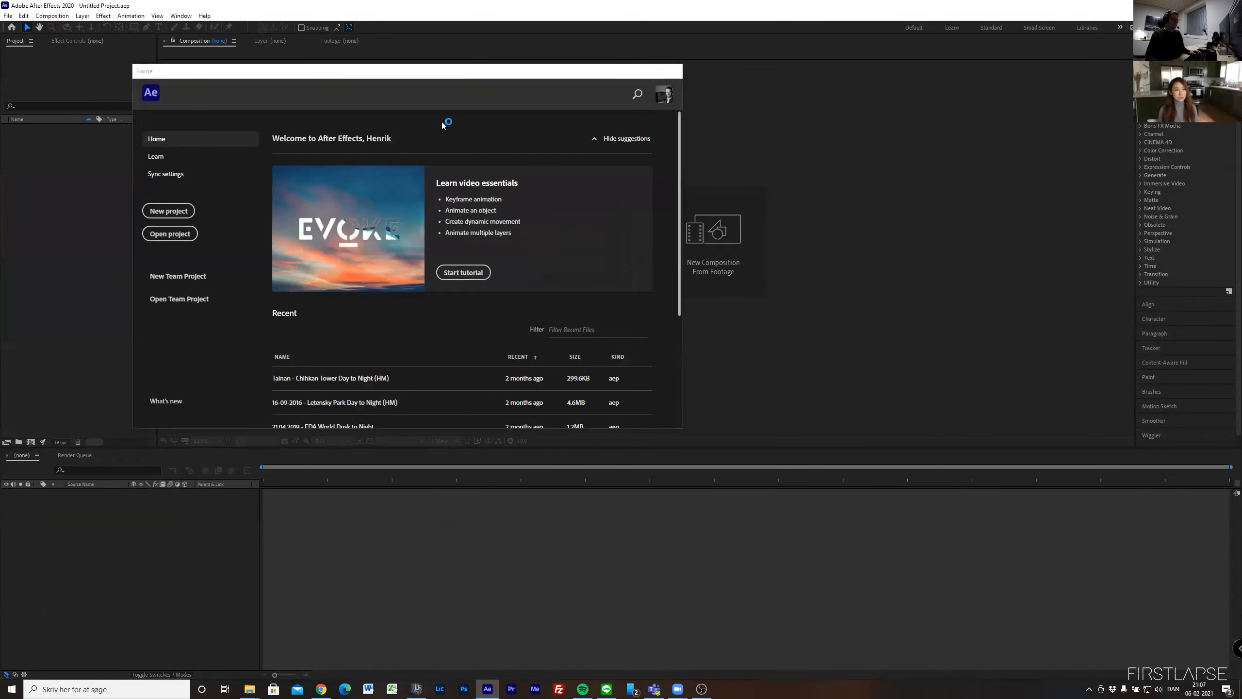
- Import the Los Angeles DNG files from _DSC0001.dng as a Camera Raw Sequence, with Create Composition enabled, from the FIRSTLAPSE TIMELAPSE RAW drive
right_click(52, 375)
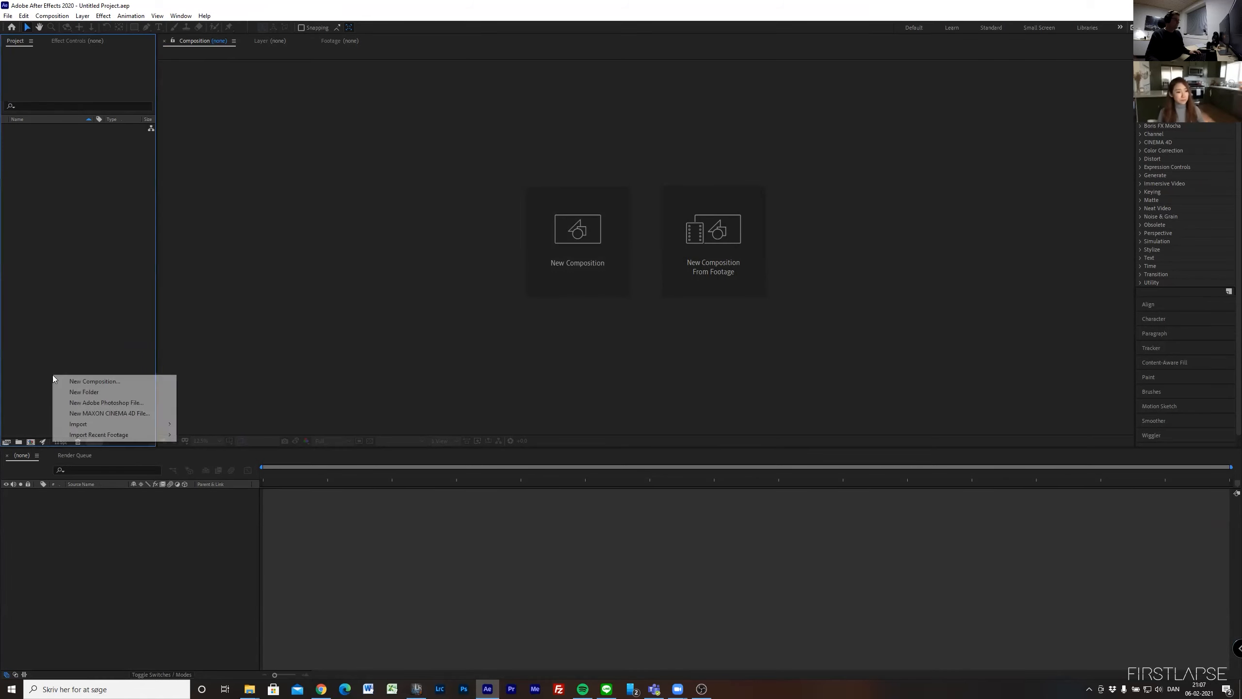
mouse_move(147, 424)
left_click(213, 425)
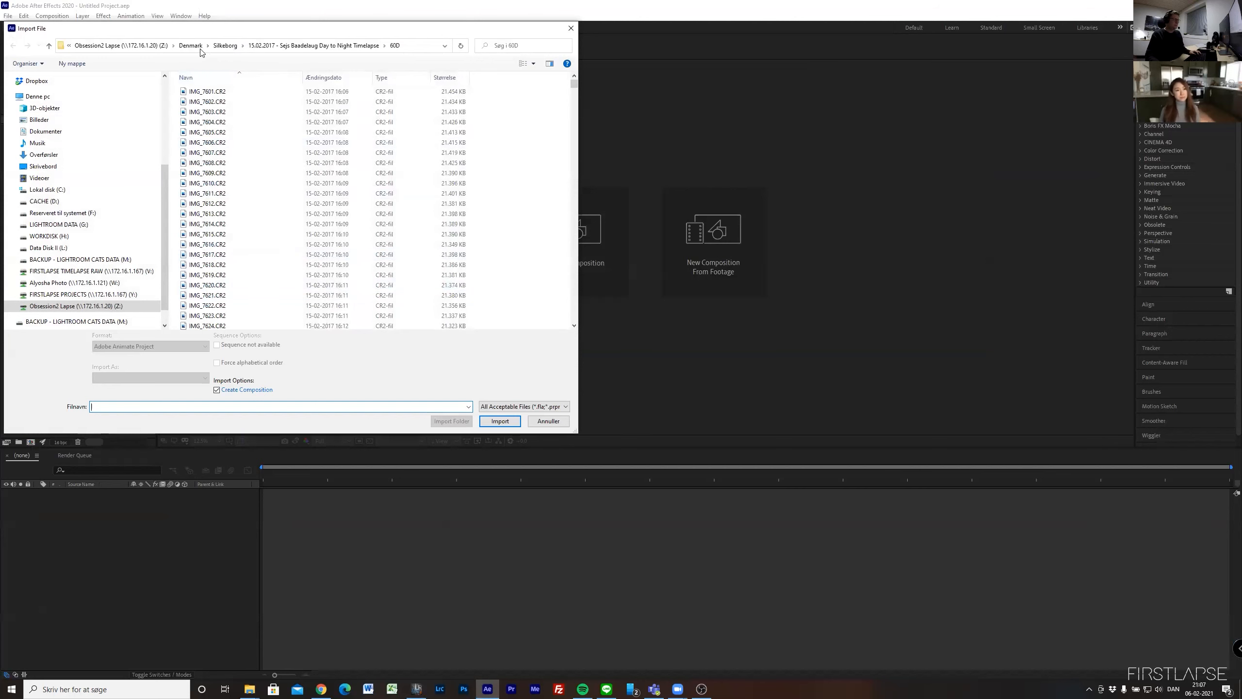
left_click(73, 294)
left_click(73, 271)
double_click(200, 92)
double_click(209, 94)
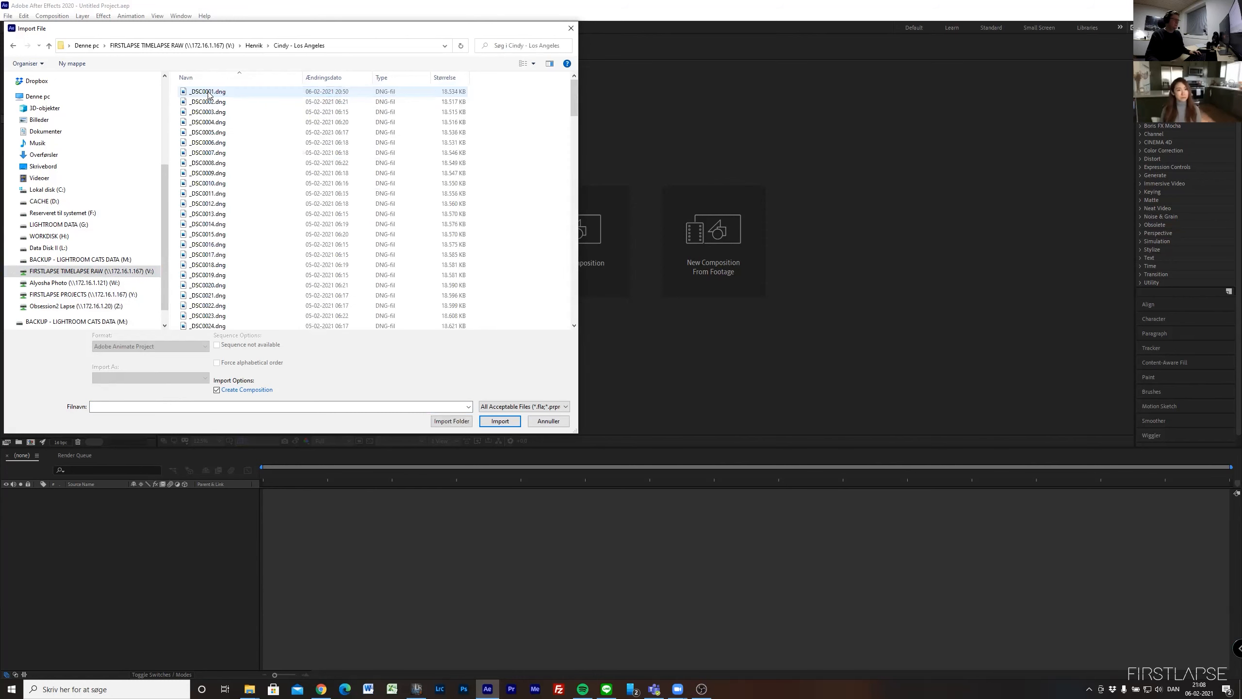
left_click(209, 93)
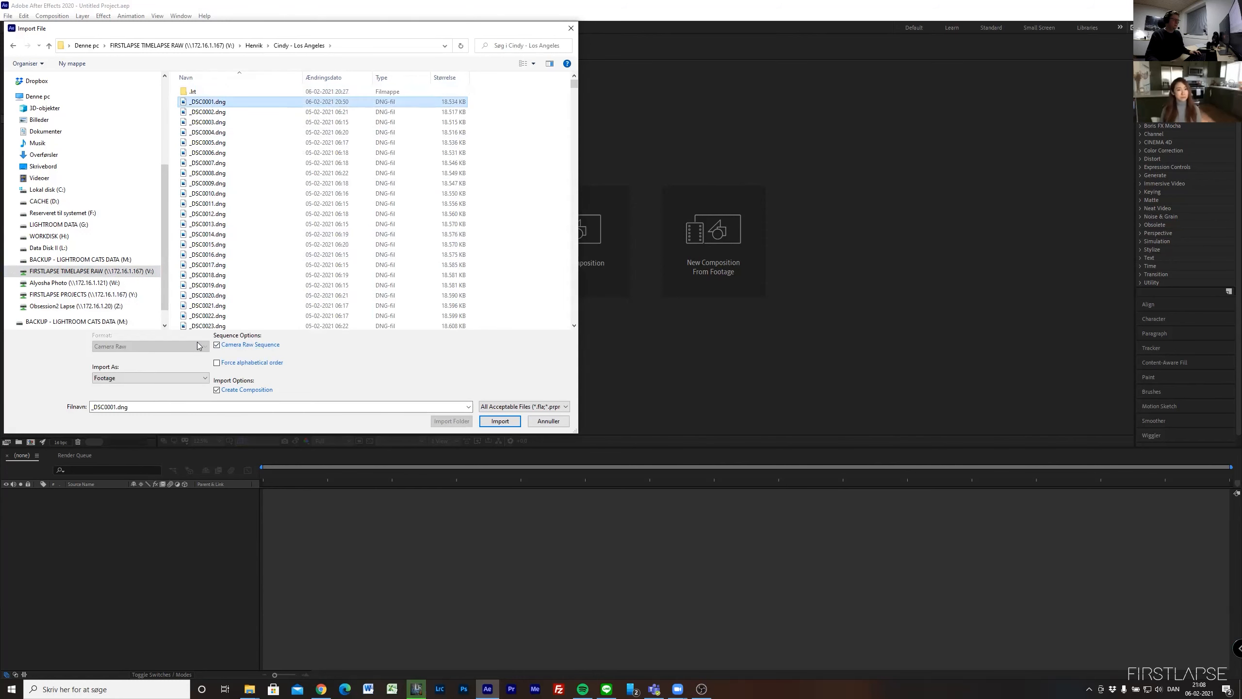
left_click(499, 420)
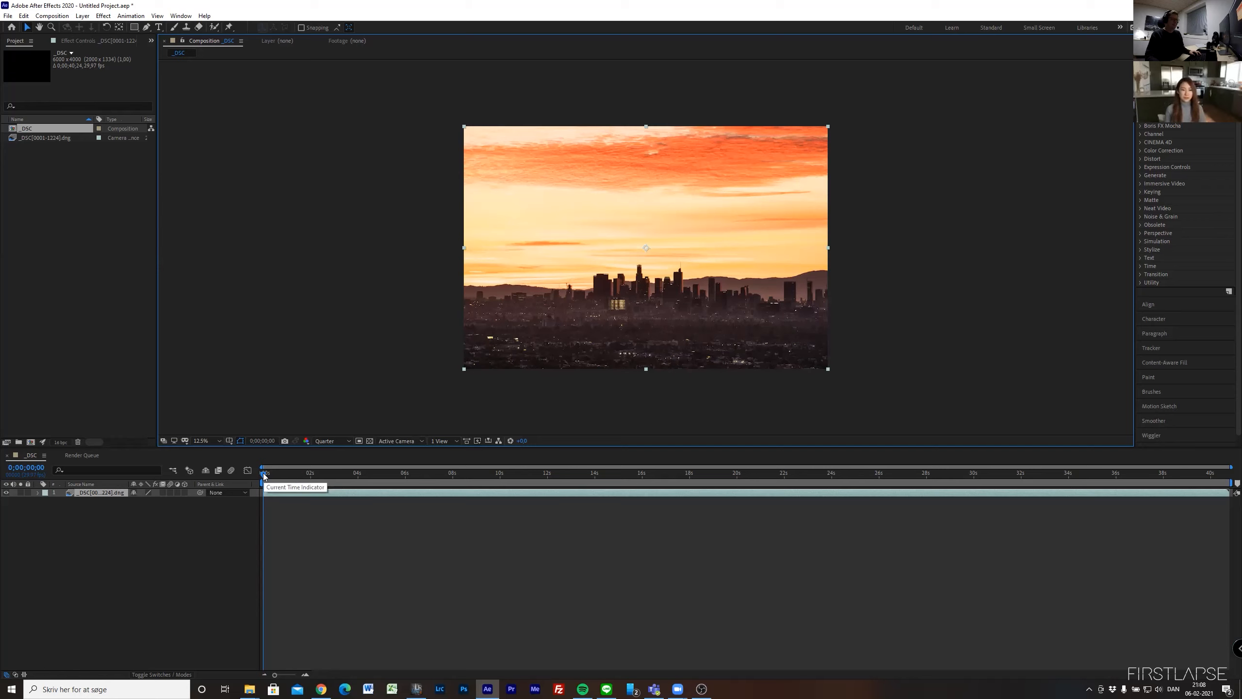
- Scrub the composition to about 0;00;10;28, 0;00;05;23 and 0;00;03;13 to review the imported sunrise sequence
left_click_drag(263, 473, 523, 479)
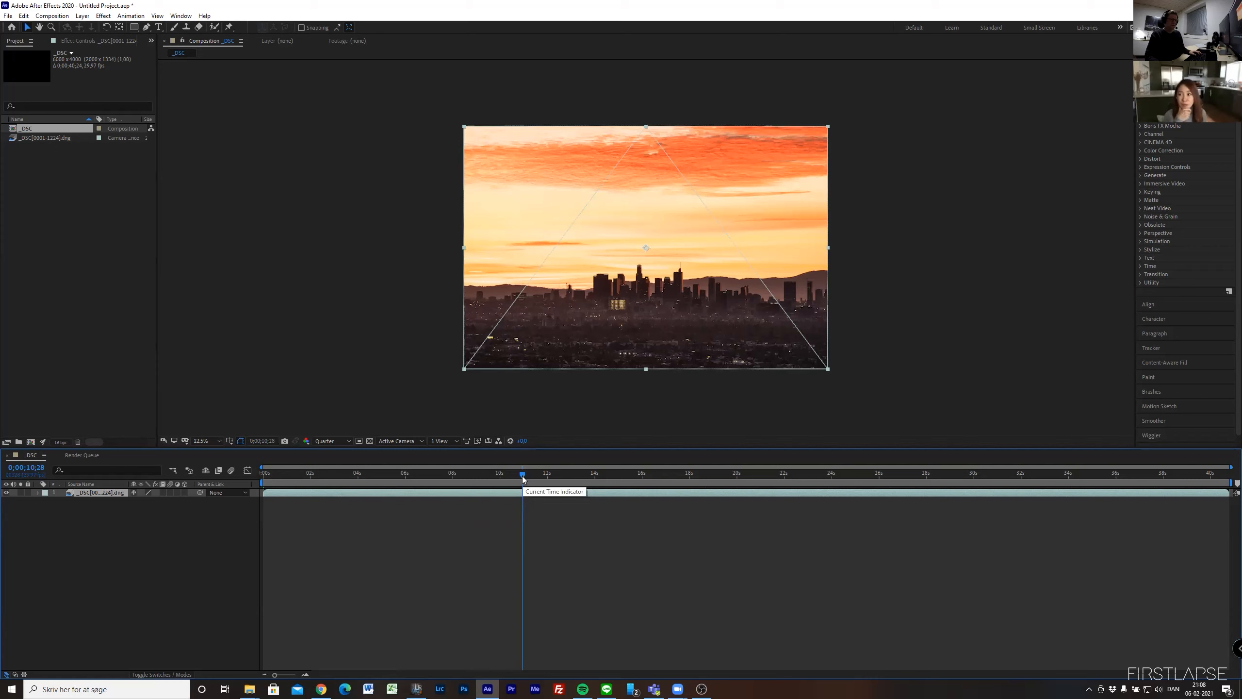
left_click_drag(522, 479, 399, 479)
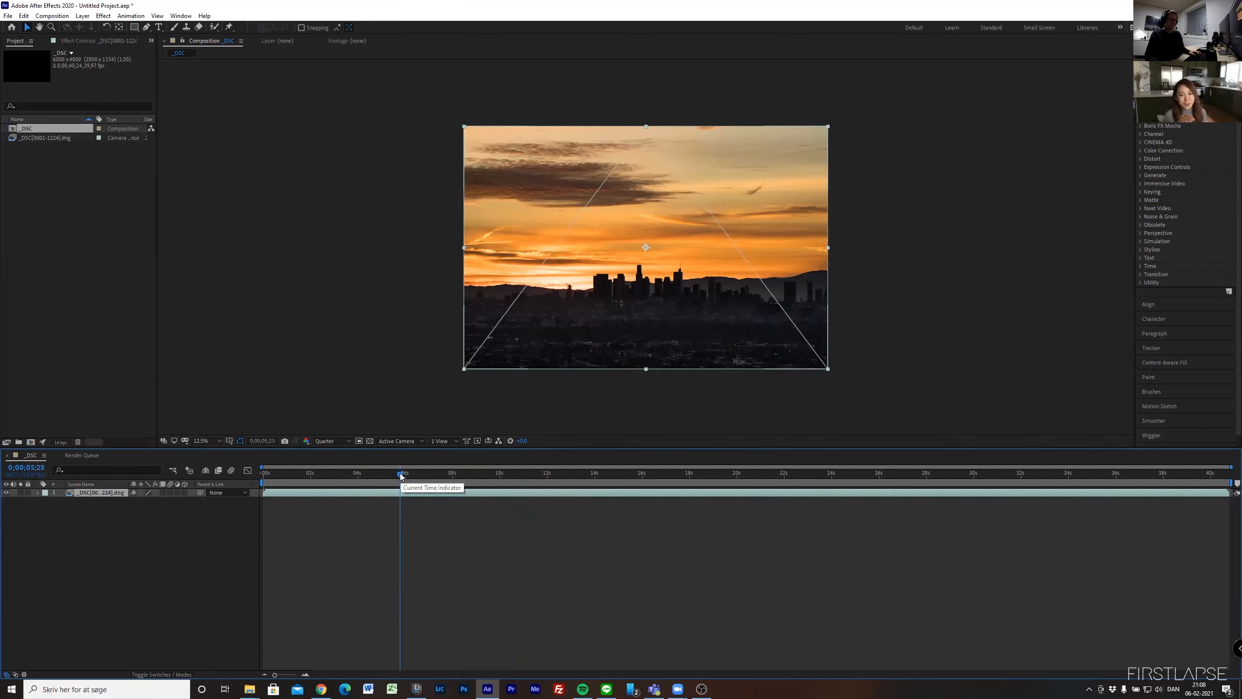
left_click_drag(400, 472, 341, 472)
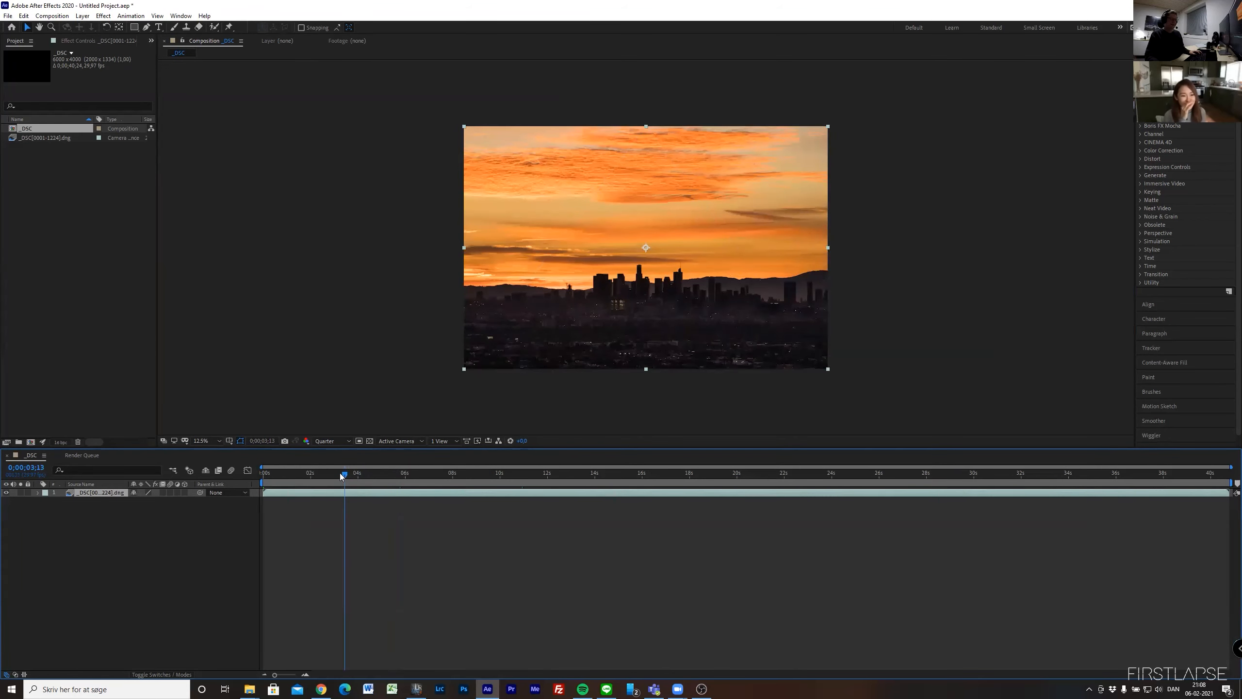
- Switch to LRTimelapse and compare adjacent frames 434 and 435 at the exposure jump
key("alt+Tab")
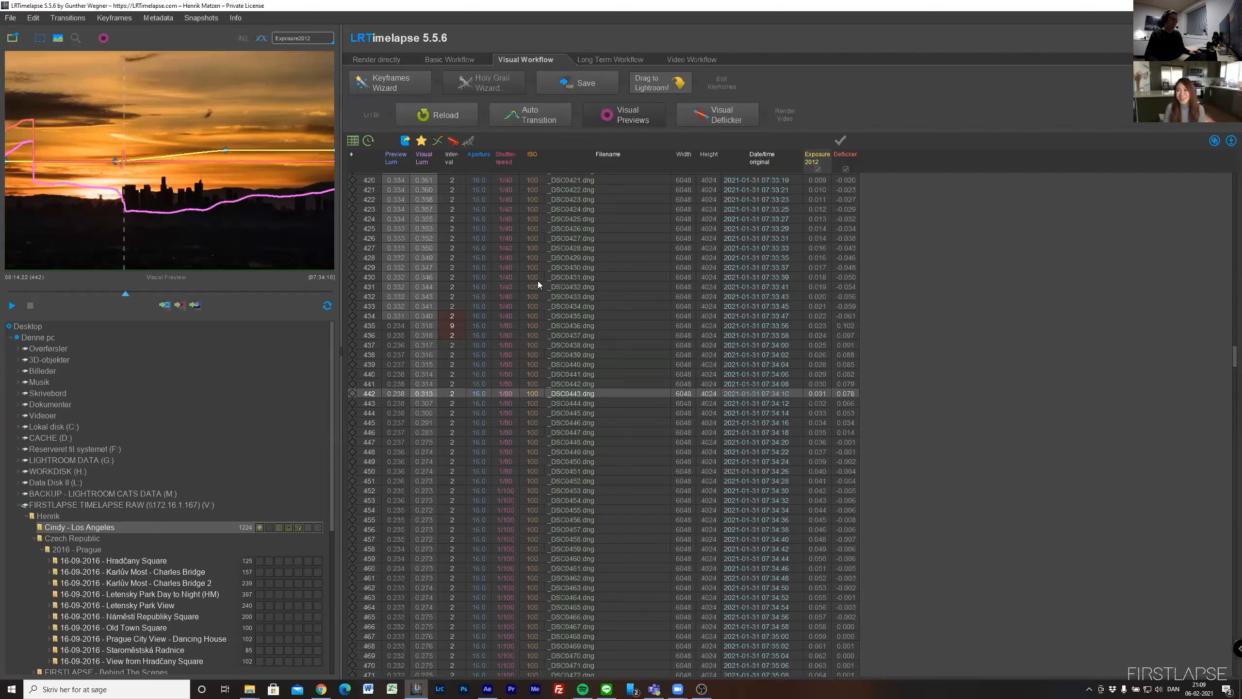
left_click(450, 317)
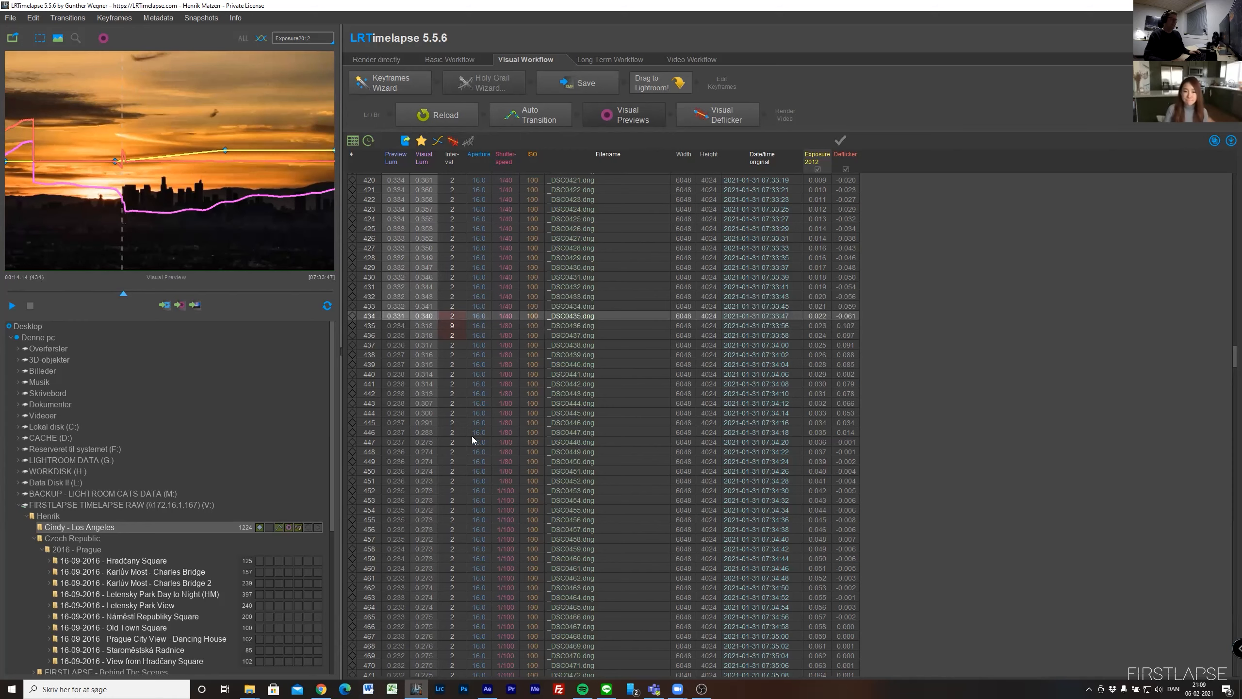
key("Down")
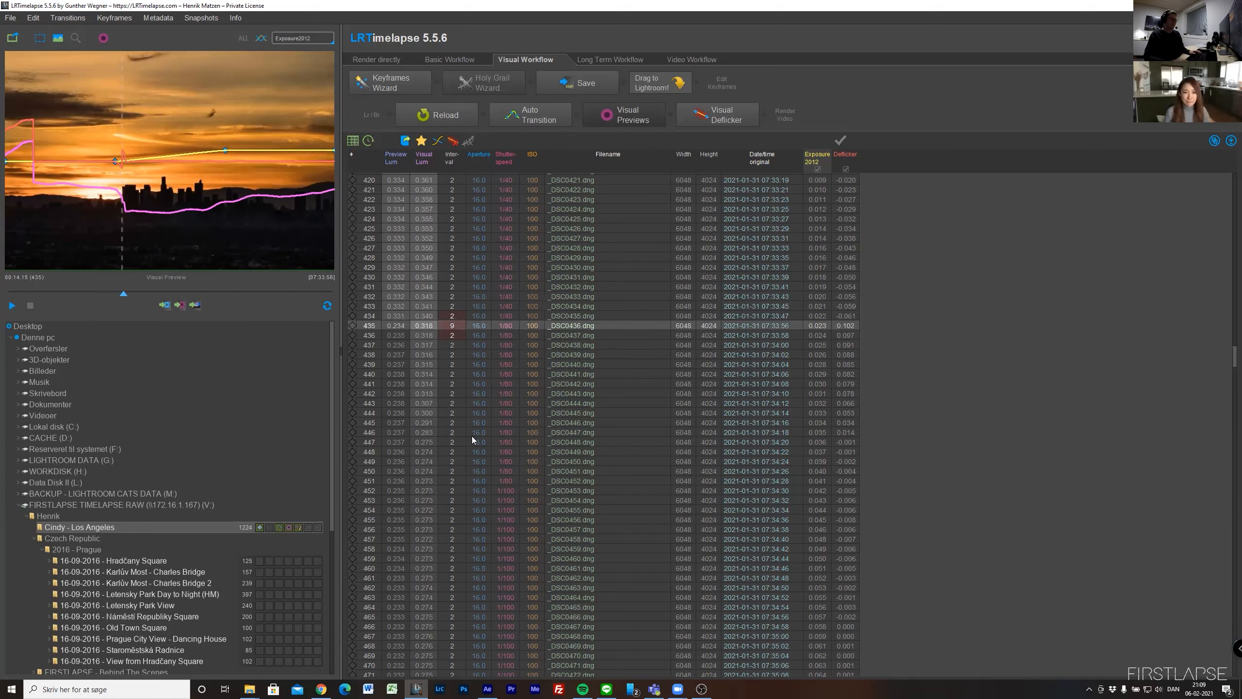
- Return to After Effects, move the current time back to 0;00;00;00 and deselect the footage layer
key("alt+Tab")
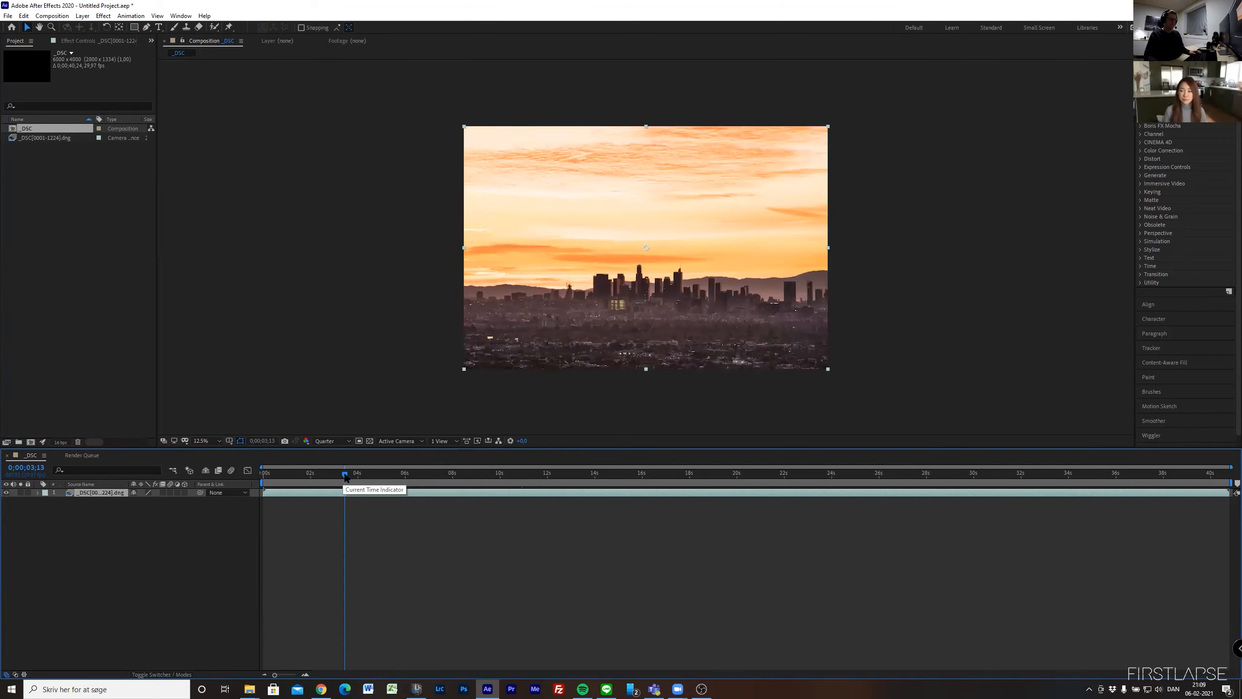
left_click_drag(345, 477, 236, 470)
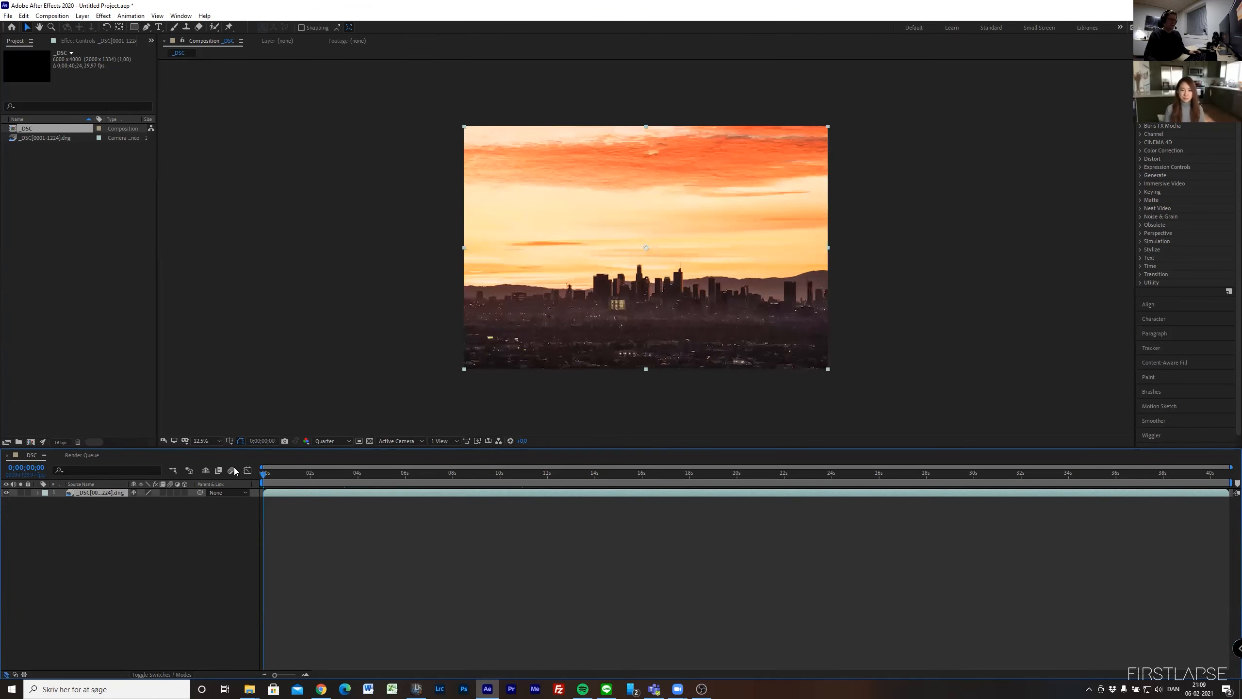
left_click(231, 533)
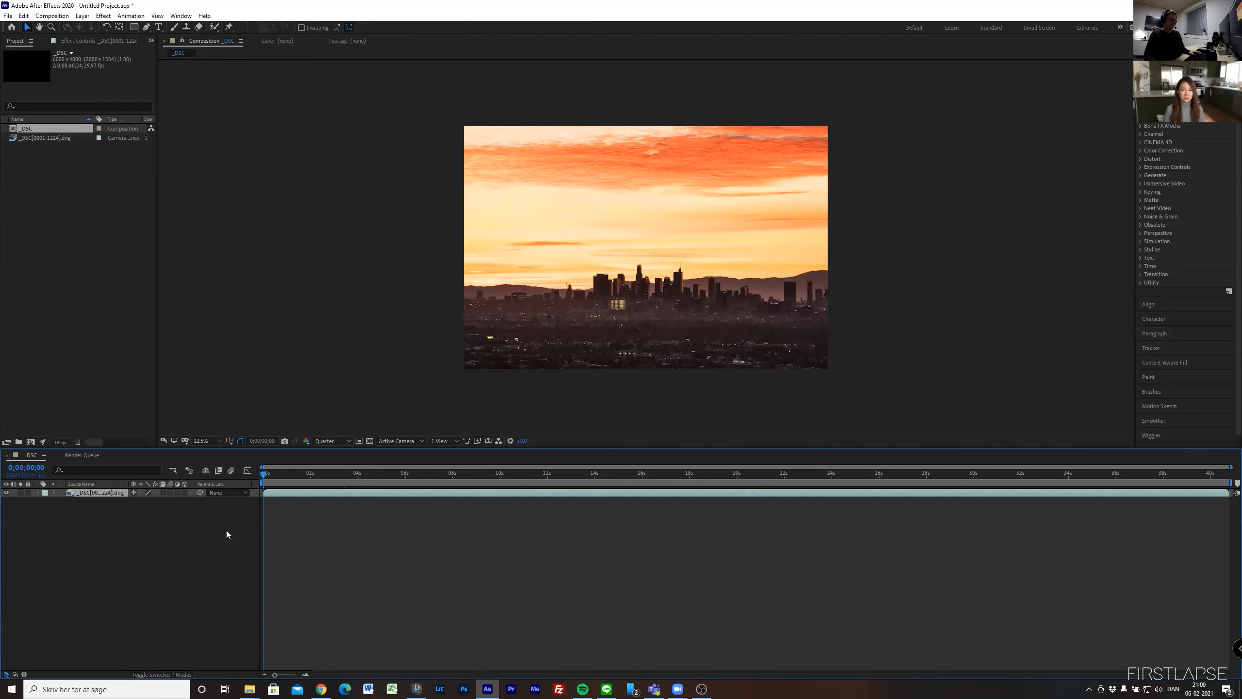